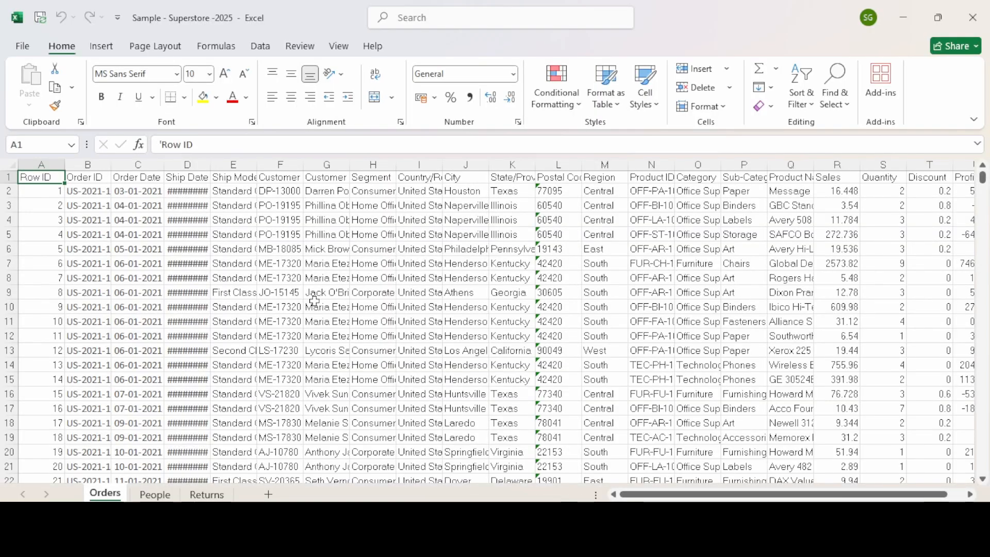
Browse the Orders sheet headers from Row ID to Profit, stepping through Order Date, Ship Date, Ship Mode and City
click(315, 304)
key(ctrl+Up)
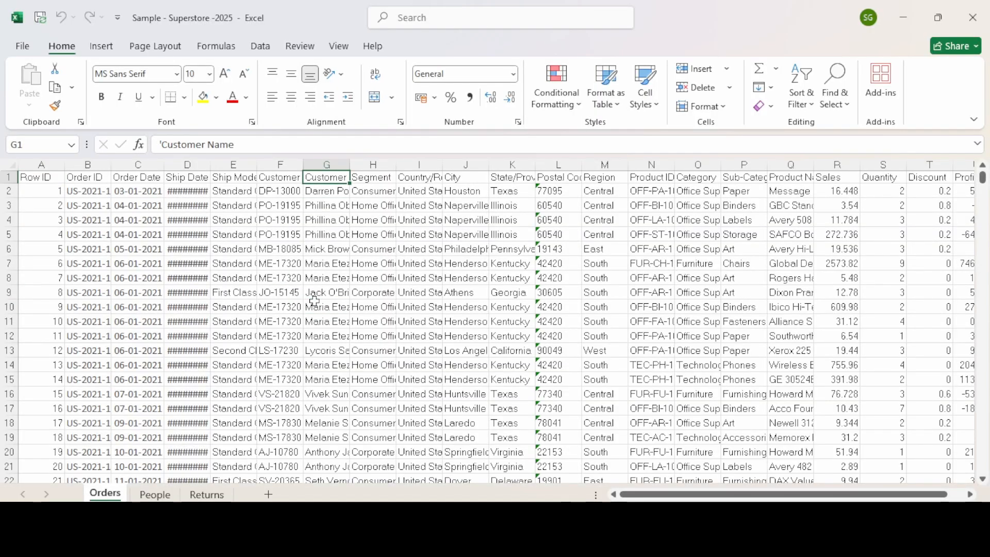
key(ctrl+Right)
key(ctrl+Left)
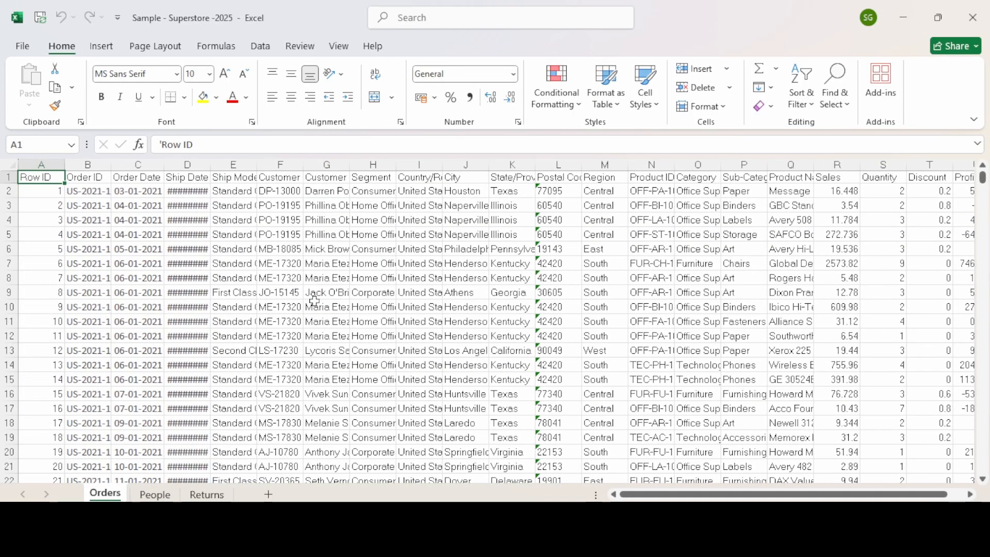
key(Right)
key(Right)
key(Right)
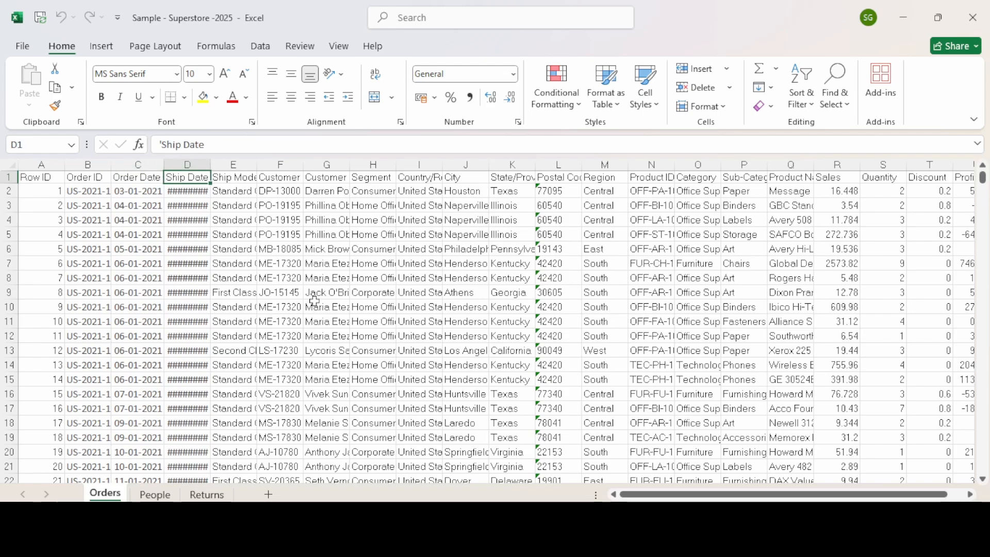
key(Left)
key(Right)
key(Right)
key(Right)
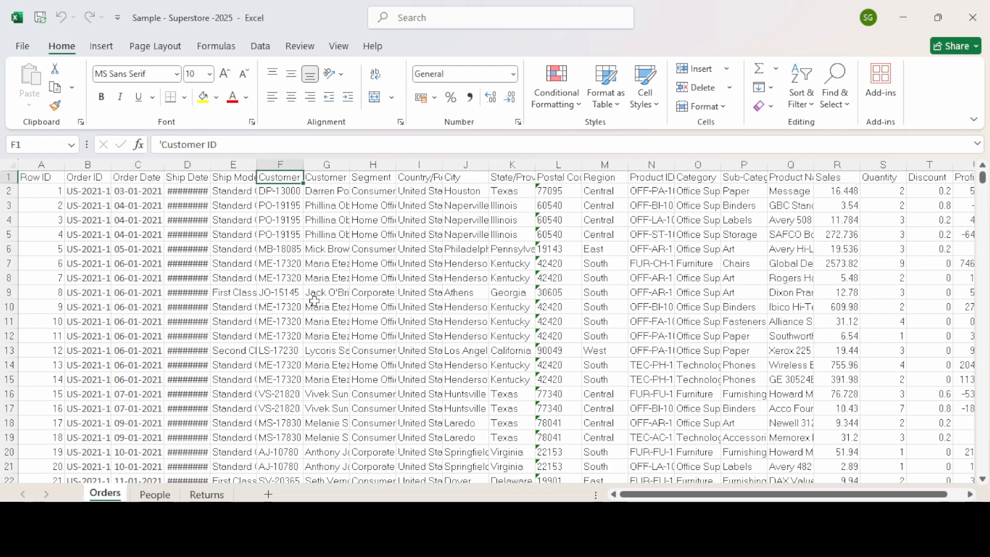
key(Right)
key(Right)
key(Right)
key(Right)
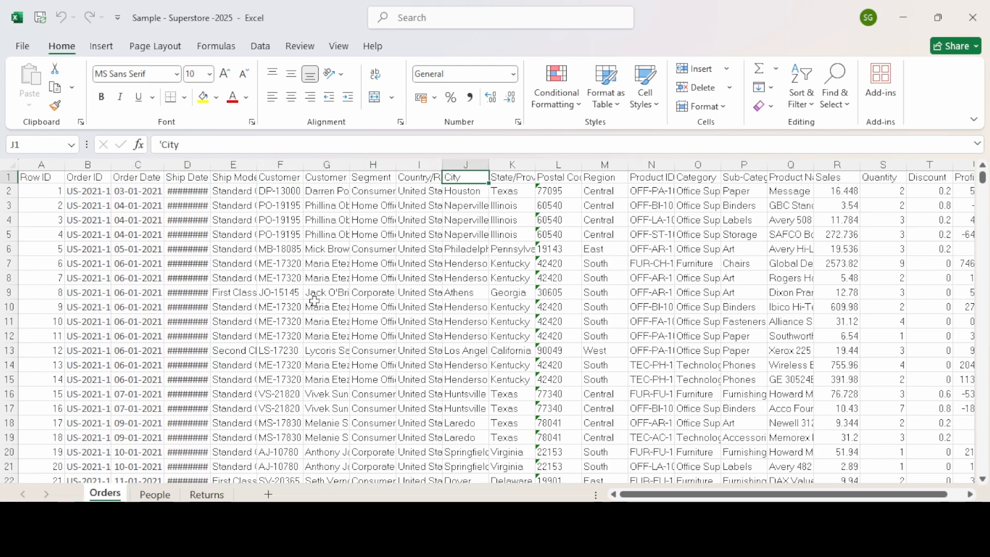
key(Right)
key(Right)
key(Right)
key(Right)
key(Right)
key(Right)
key(Right)
key(Right)
key(Right)
key(Right)
key(Right)
key(Right)
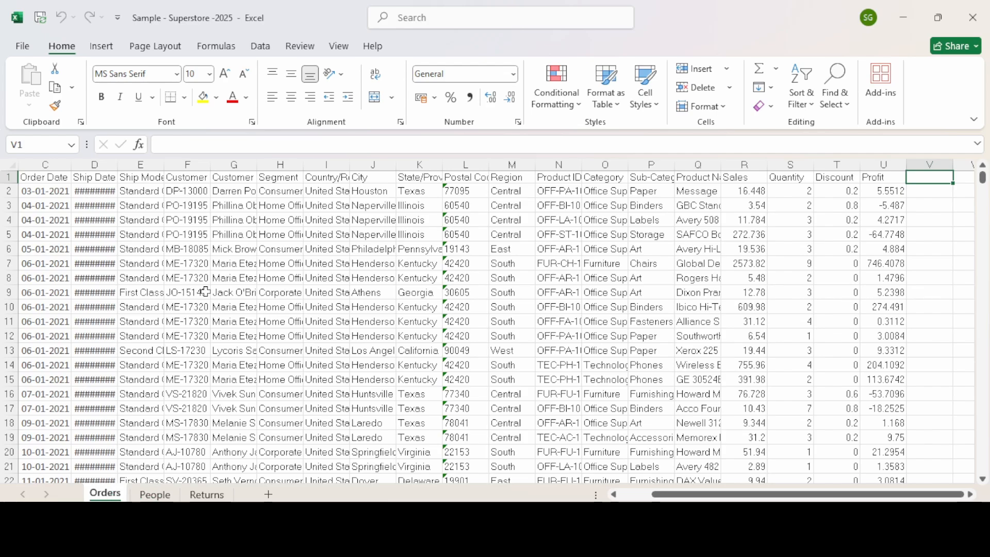
Check the People and Returns sheets, return to Orders, then bring up the open-windows switcher
click(154, 493)
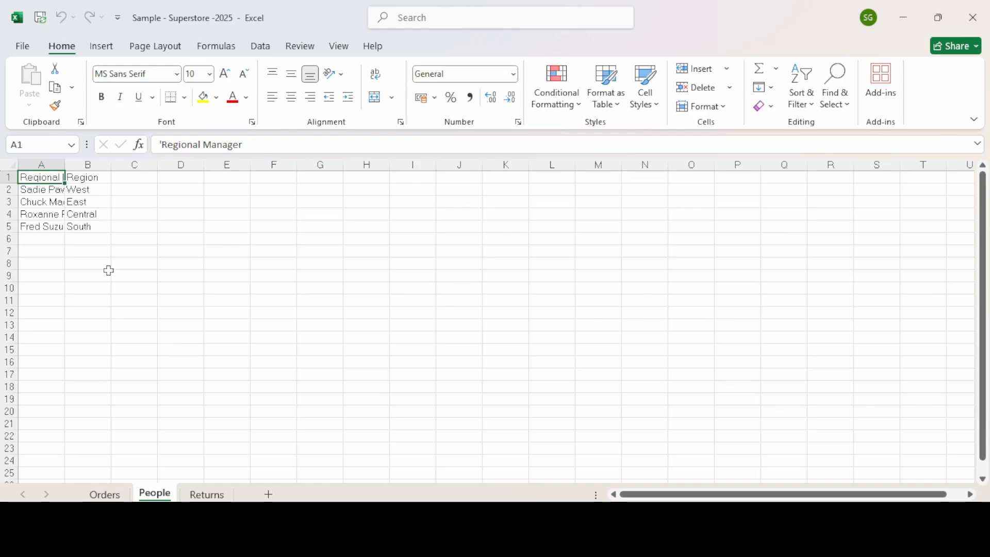
click(207, 494)
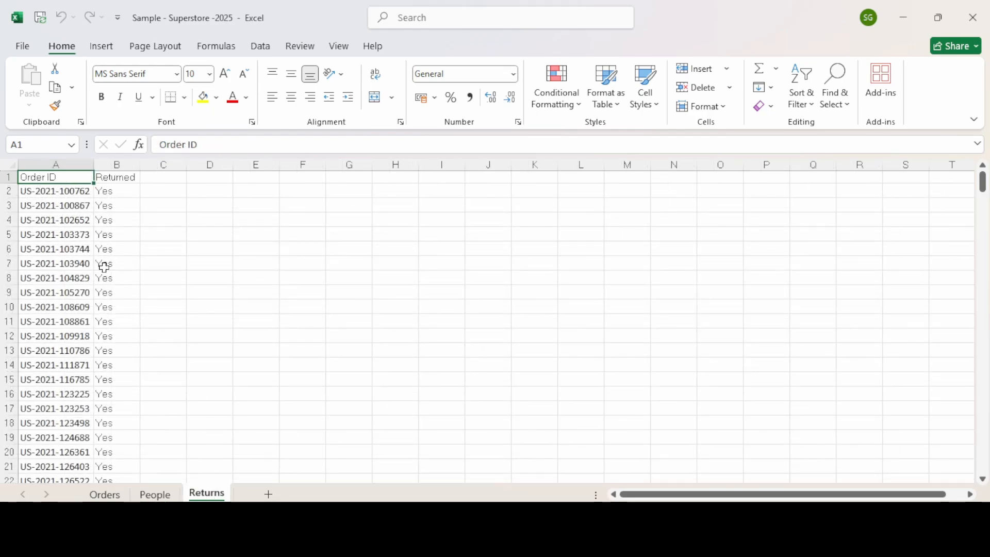
click(104, 494)
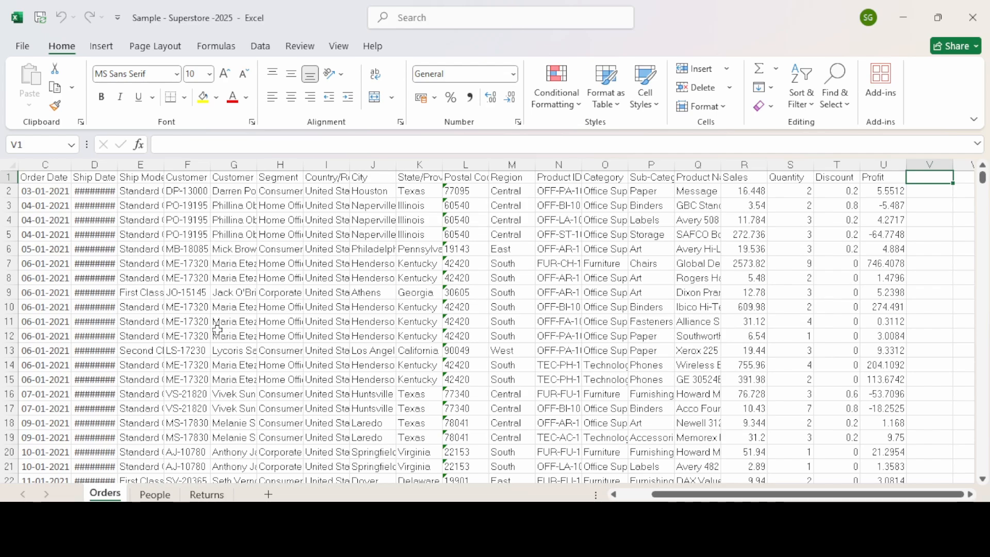
key(alt+Tab)
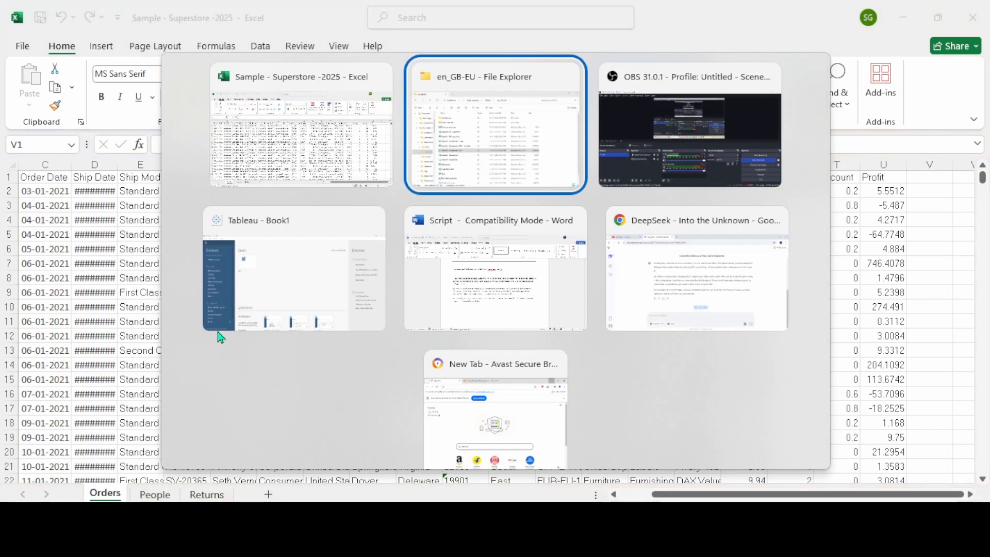
Switch to the Tableau - Book1 window from the window switcher
click(220, 333)
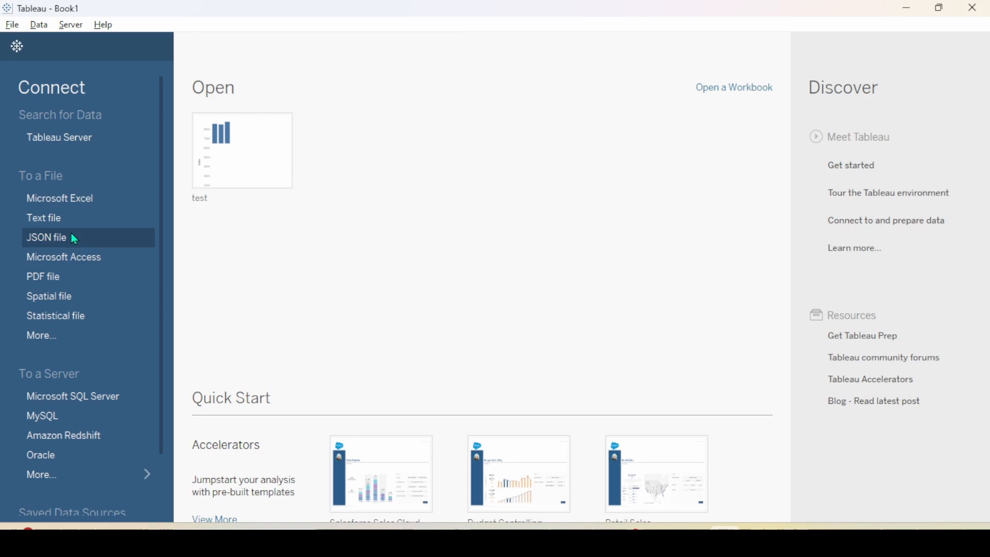
Connect to the Sample - EU Superstore Excel workbook and add its Orders table to the canvas
click(72, 200)
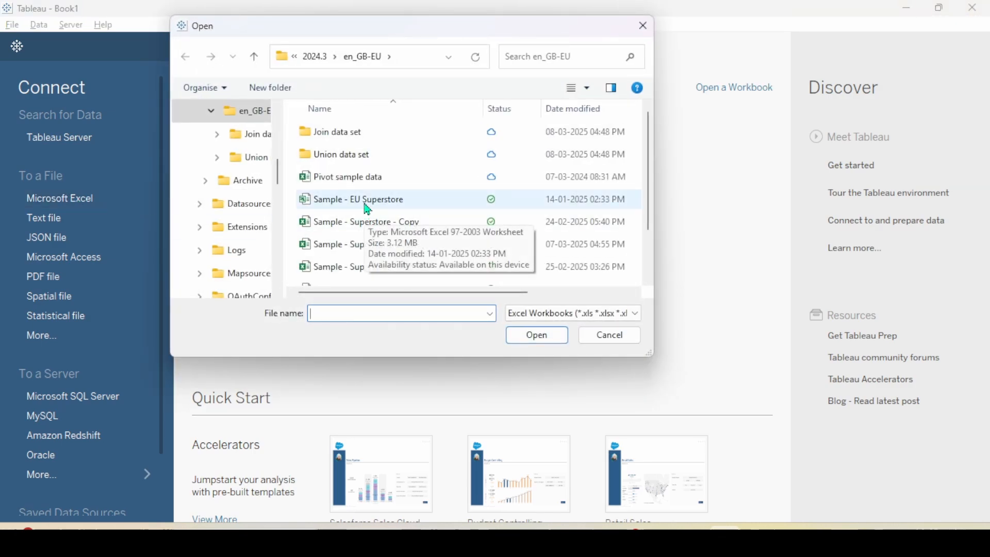
click(368, 209)
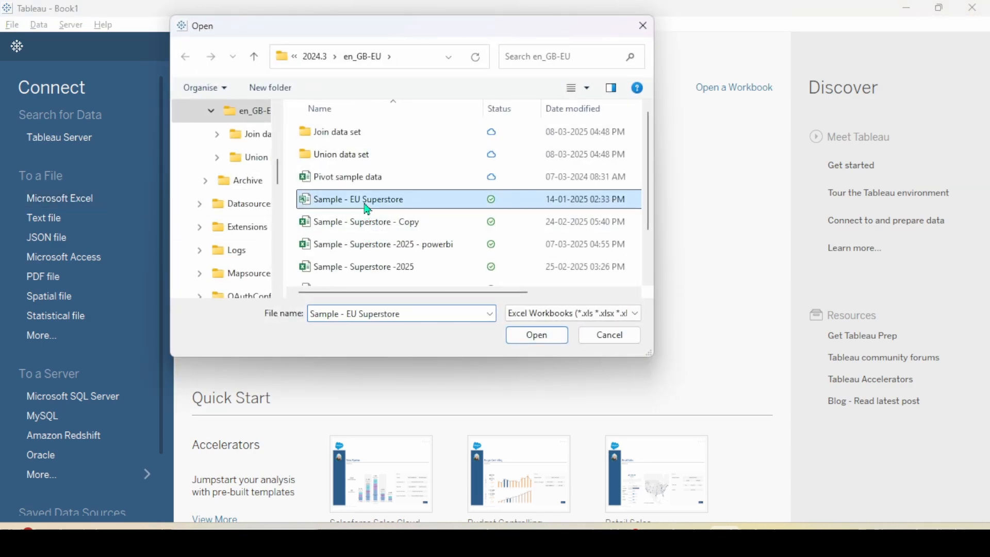
click(519, 335)
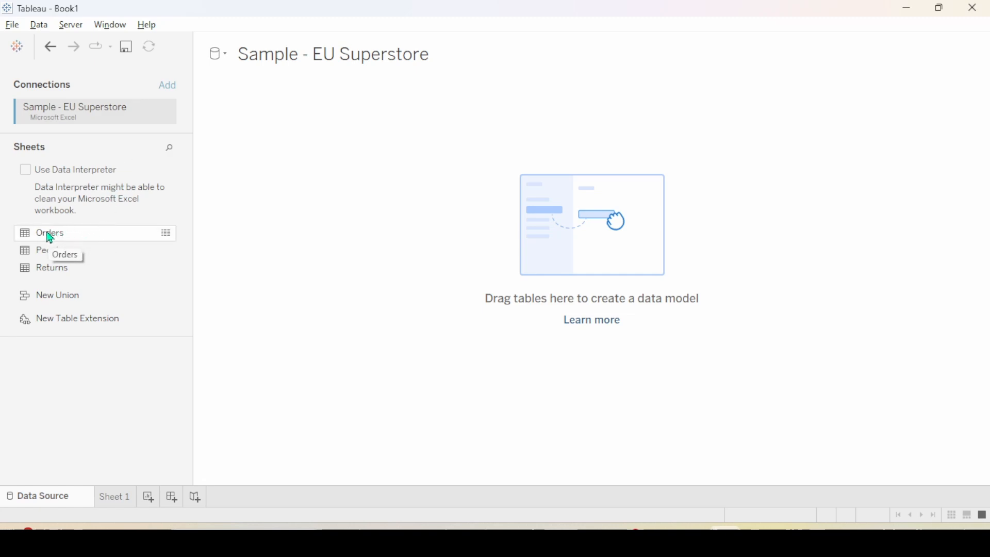
drag(50, 238, 236, 161)
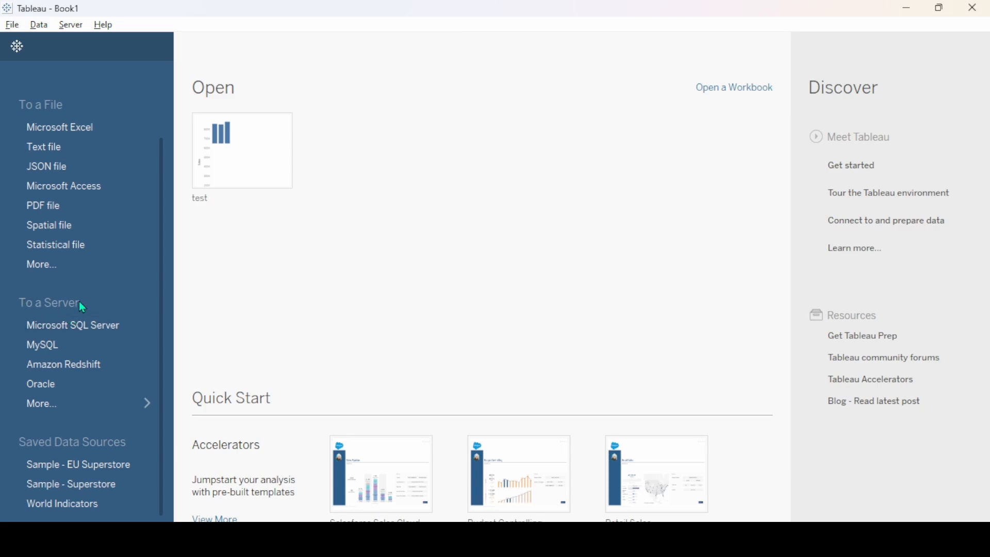
Search server connectors for 'post', pick PostgreSQL, and go to its driver download page
click(79, 406)
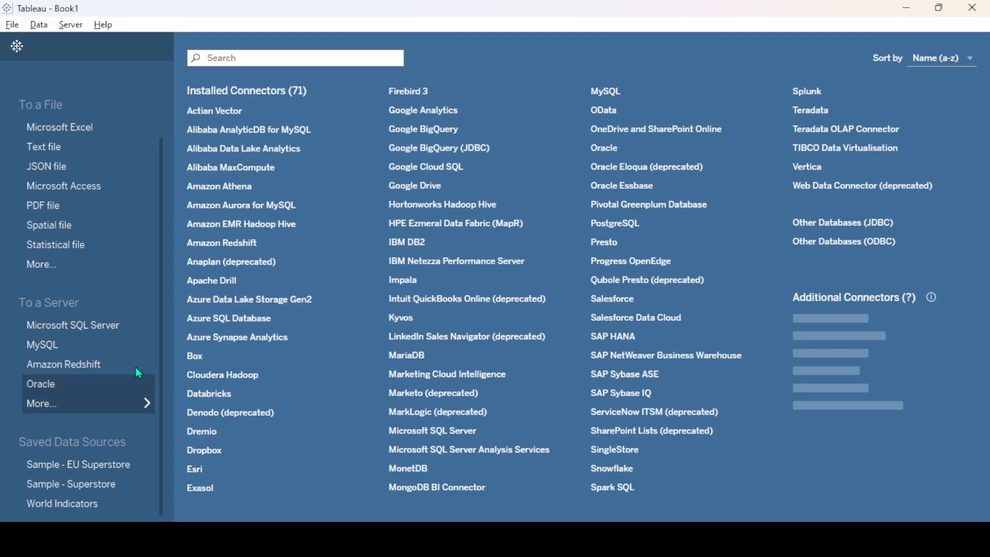
click(296, 62)
text(post)
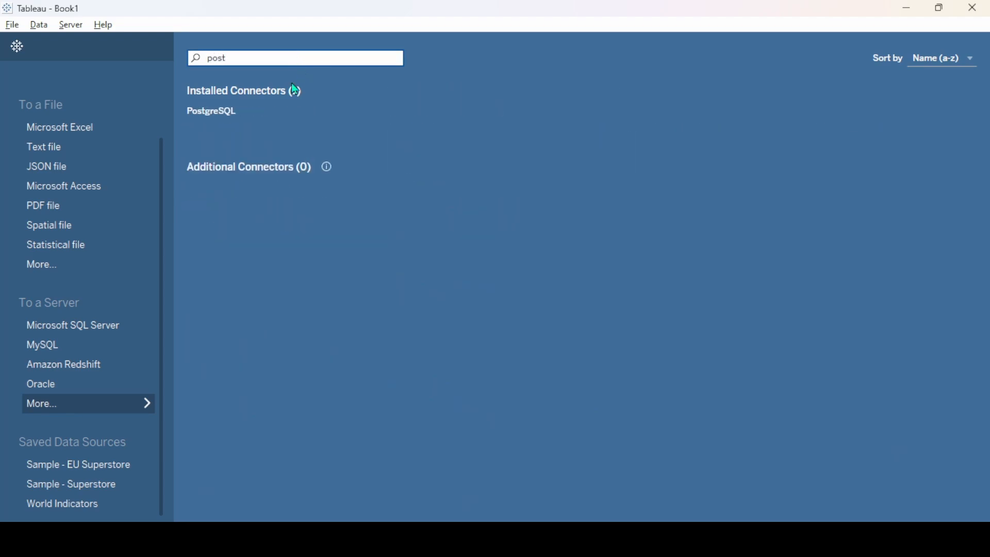
click(226, 112)
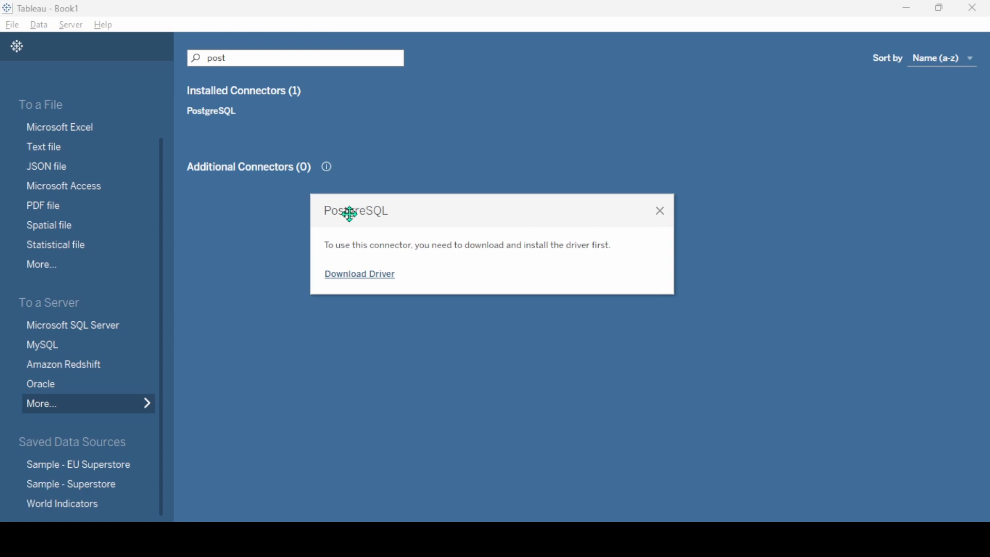
click(373, 276)
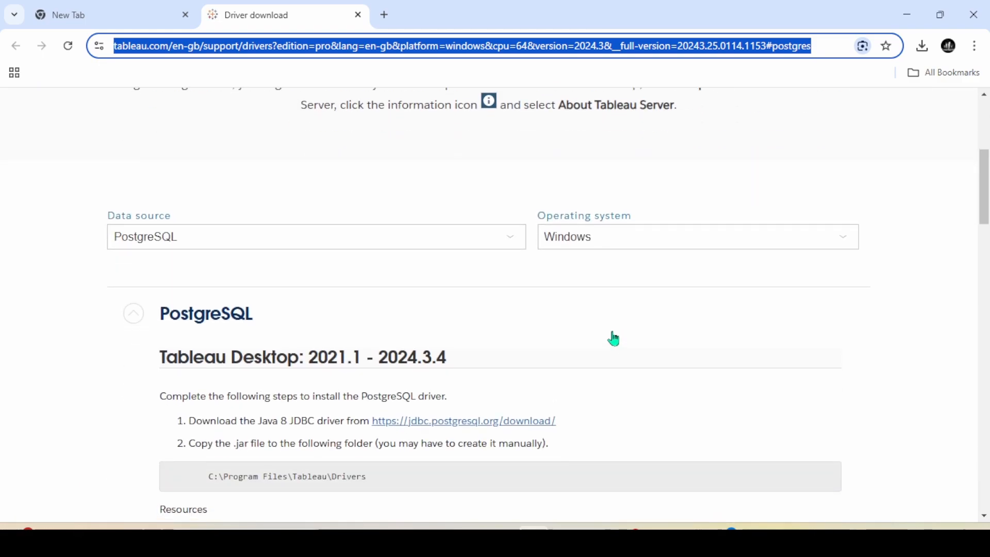
Set the driver page's data source to PostgreSQL and review the steps and C:\Program Files\Tableau\Drivers path
click(283, 241)
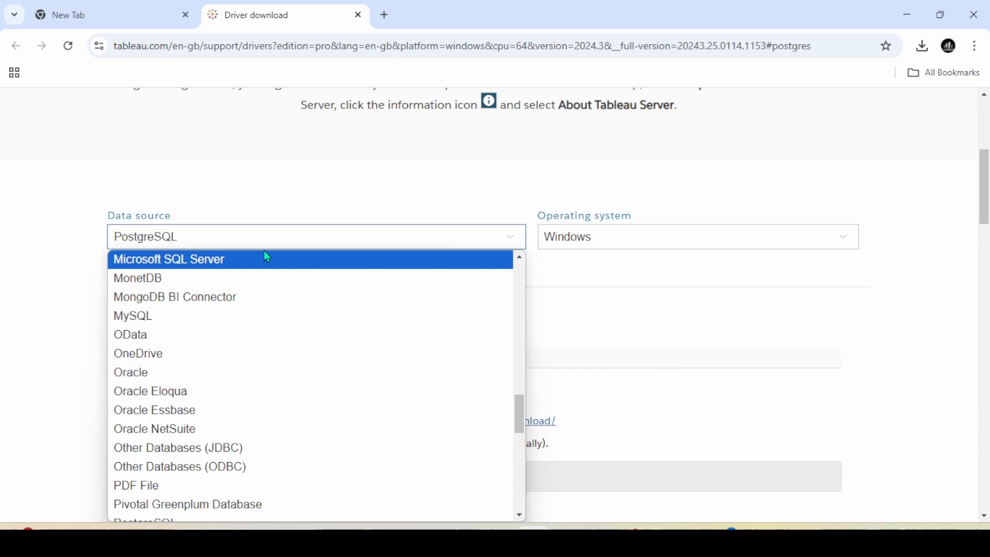
text(po)
key(Return)
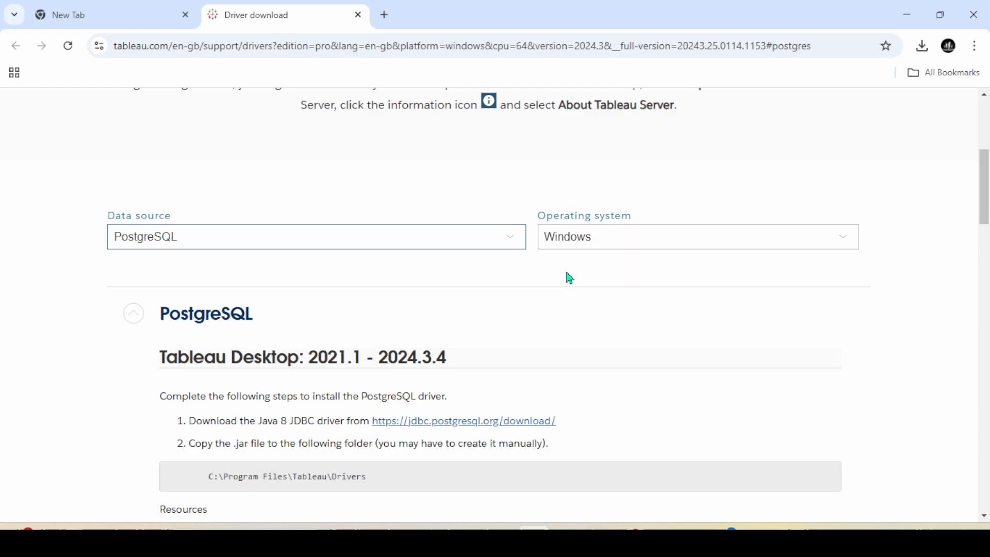
scroll(563, 276, down, 1)
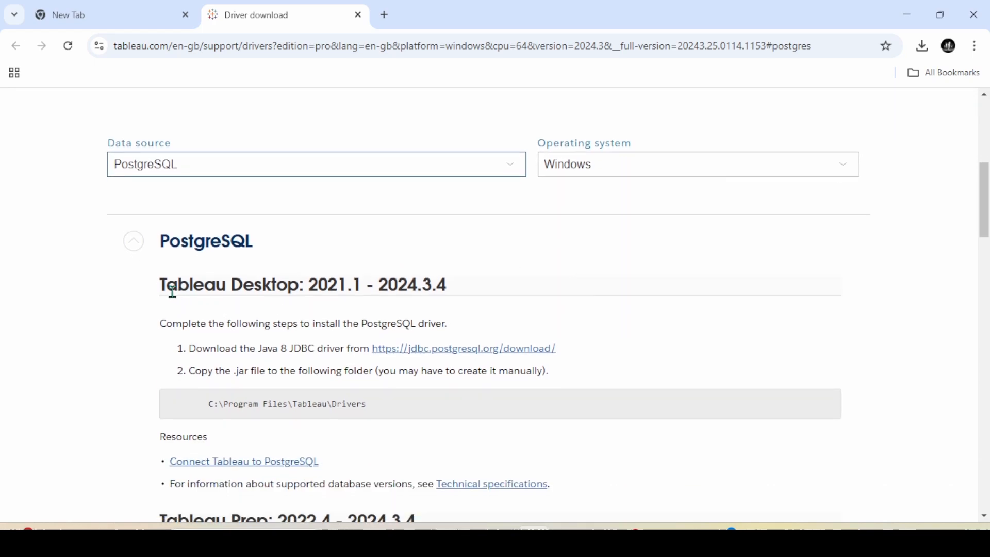
drag(159, 283, 567, 379)
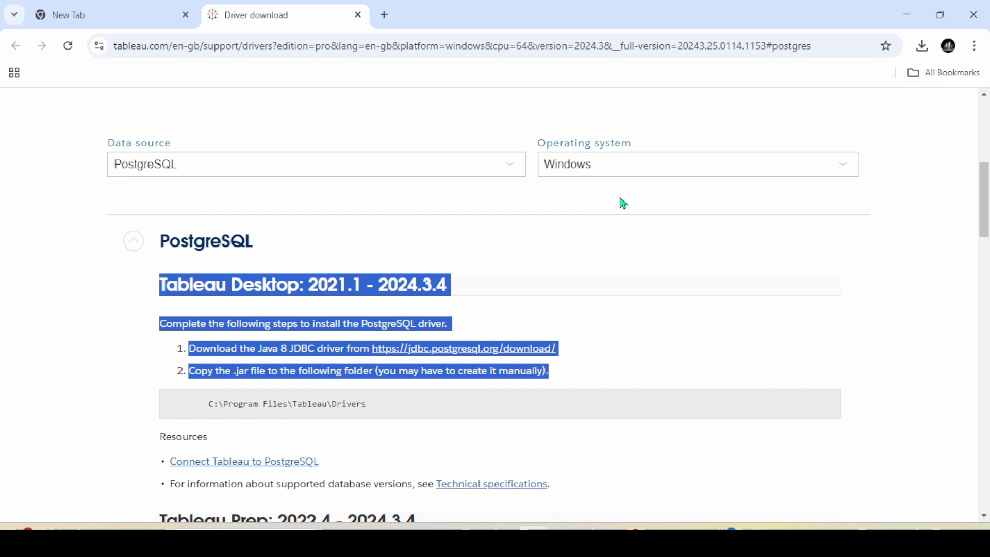
click(634, 316)
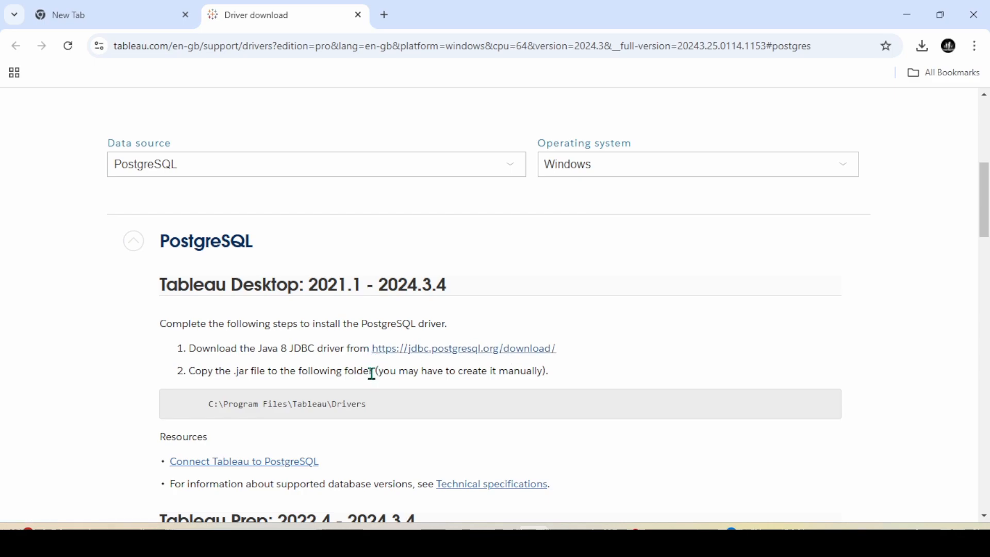
drag(375, 408, 199, 404)
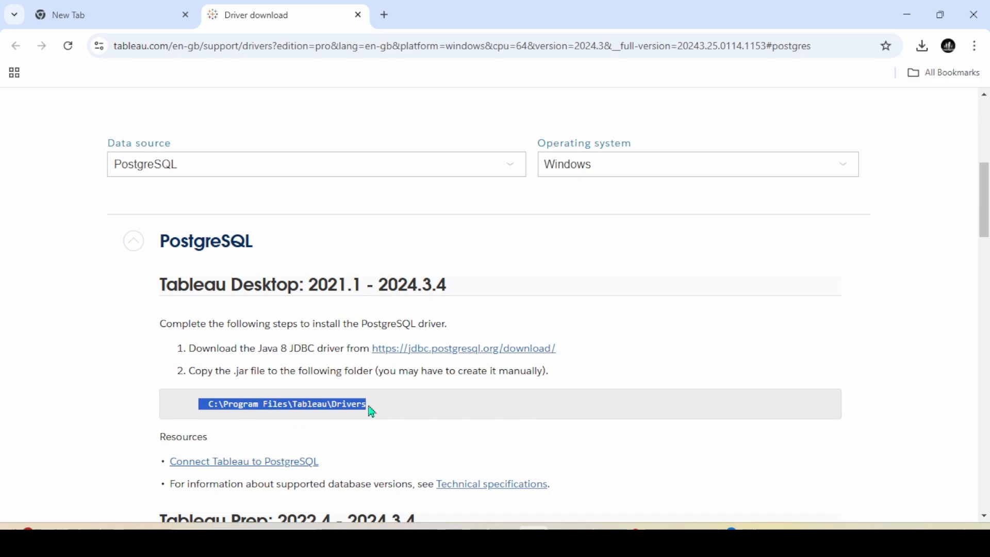
Download the Java 8 postgresql-42.7.5.jar driver from the pgJDBC download page
click(464, 356)
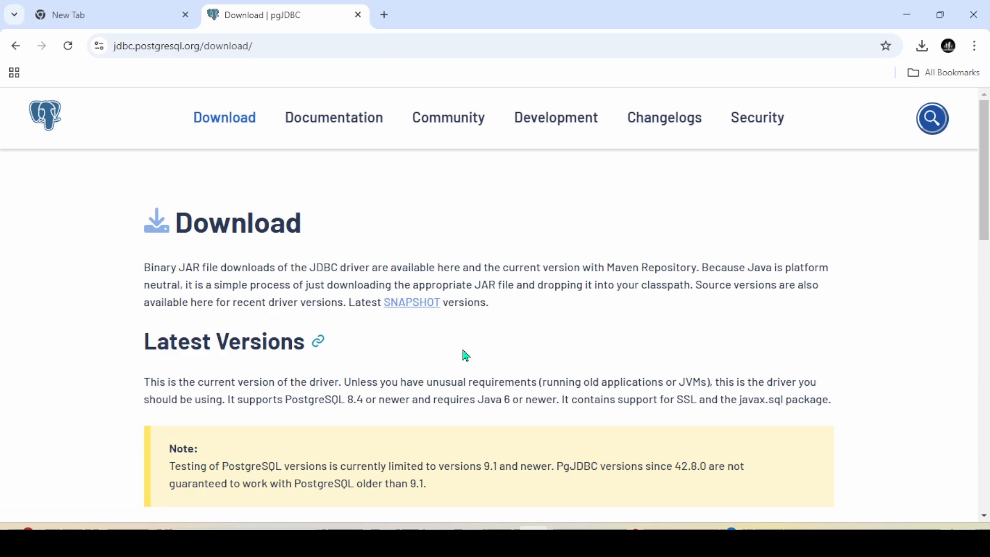
scroll(349, 323, down, 4)
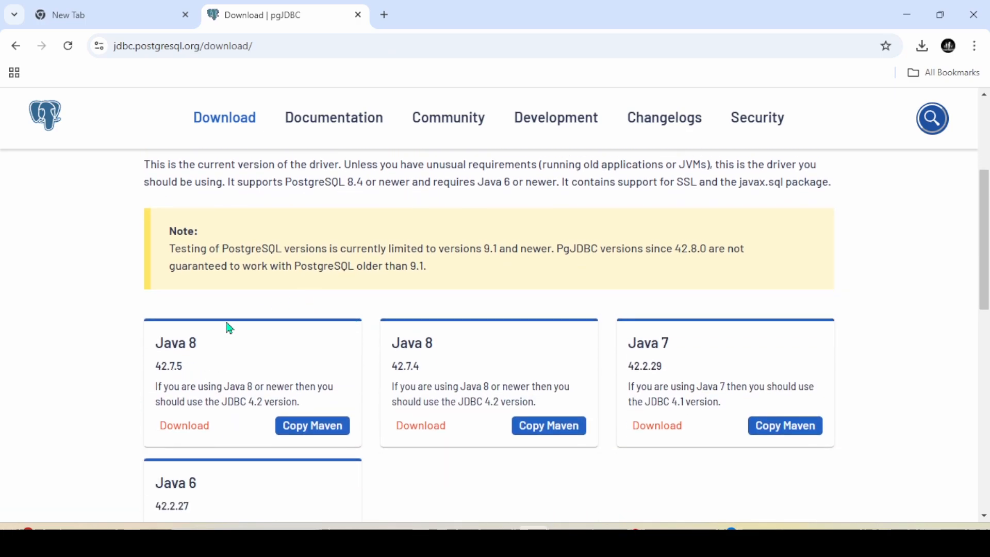
scroll(187, 389, down, 1)
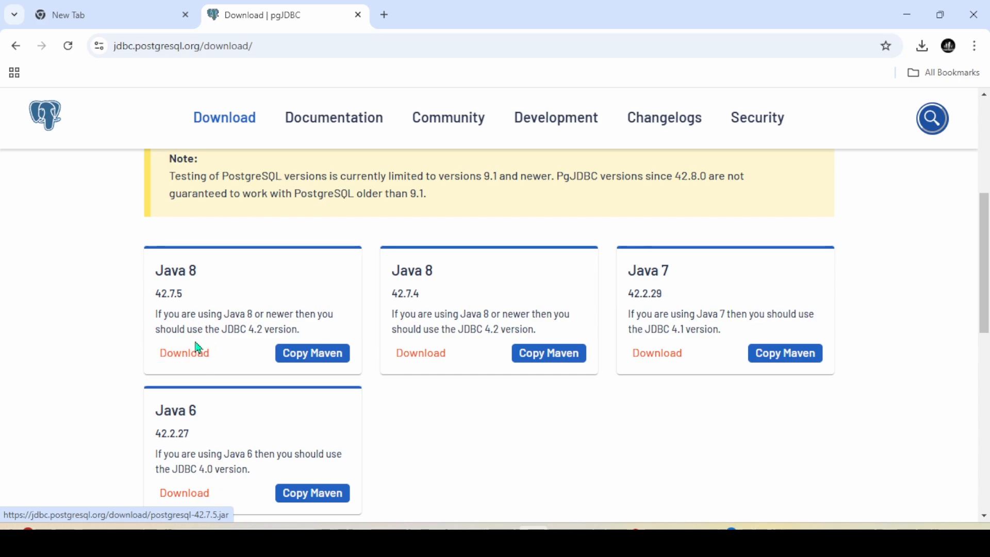
click(195, 359)
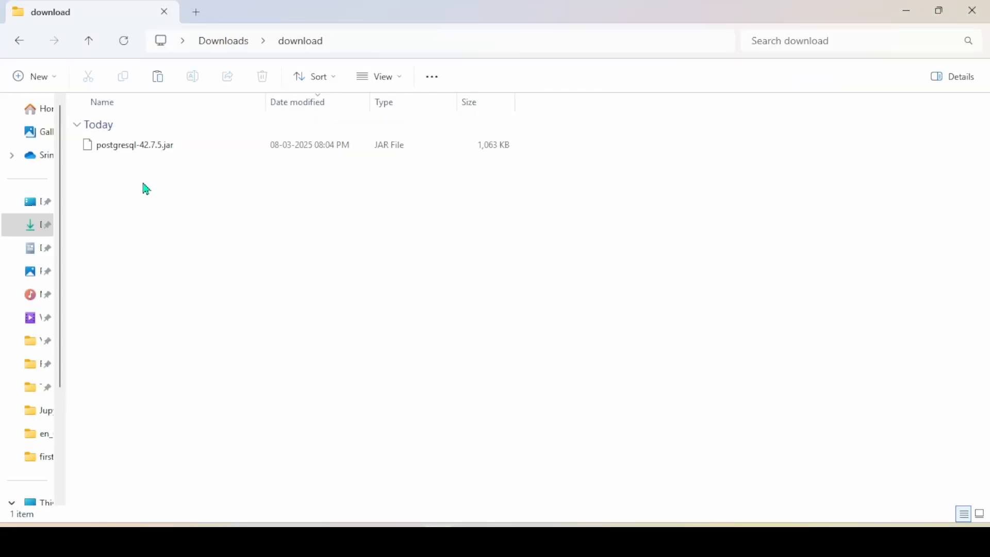
Move postgresql-42.7.5.jar from Downloads into C:\Program Files\Tableau\Drivers, granting administrator permission
click(135, 142)
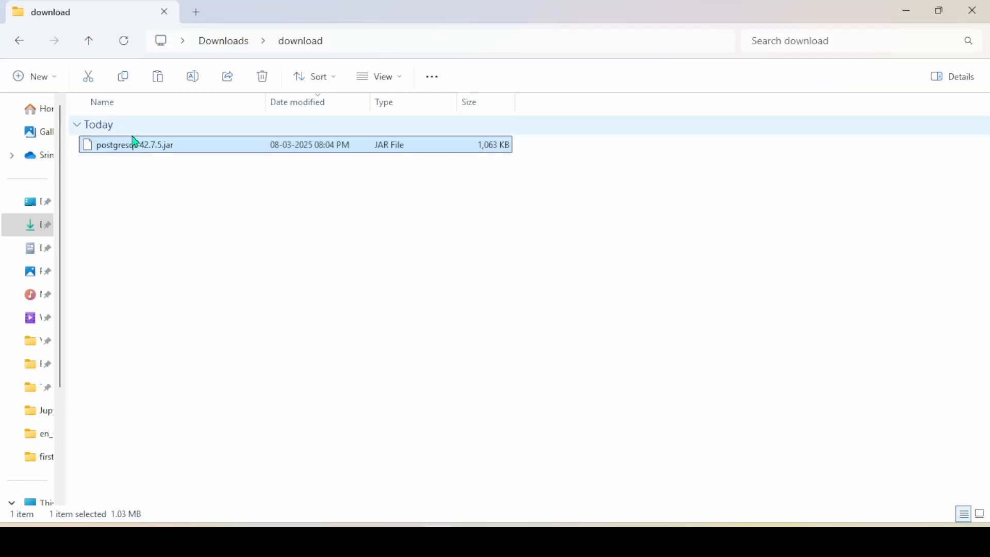
scroll(35, 326, down, 2)
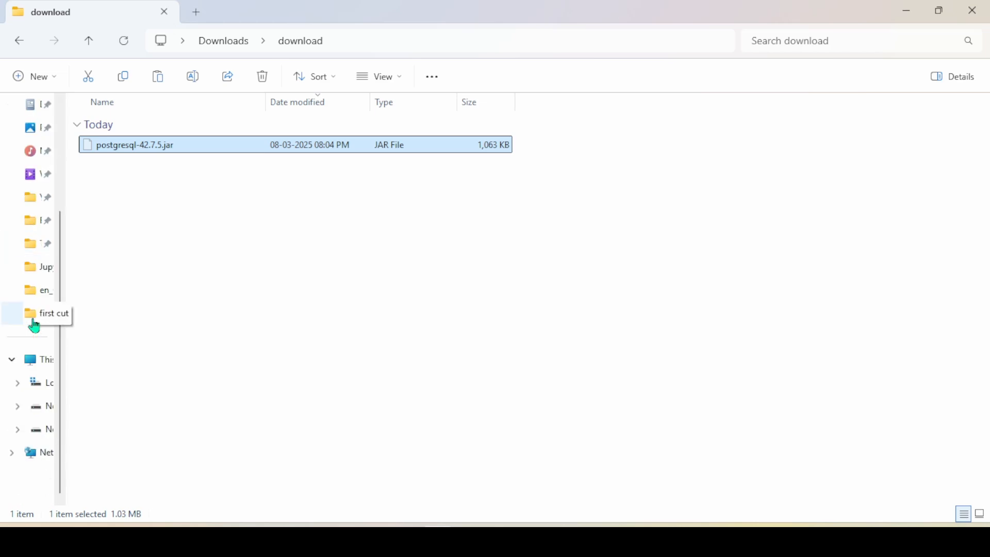
click(36, 390)
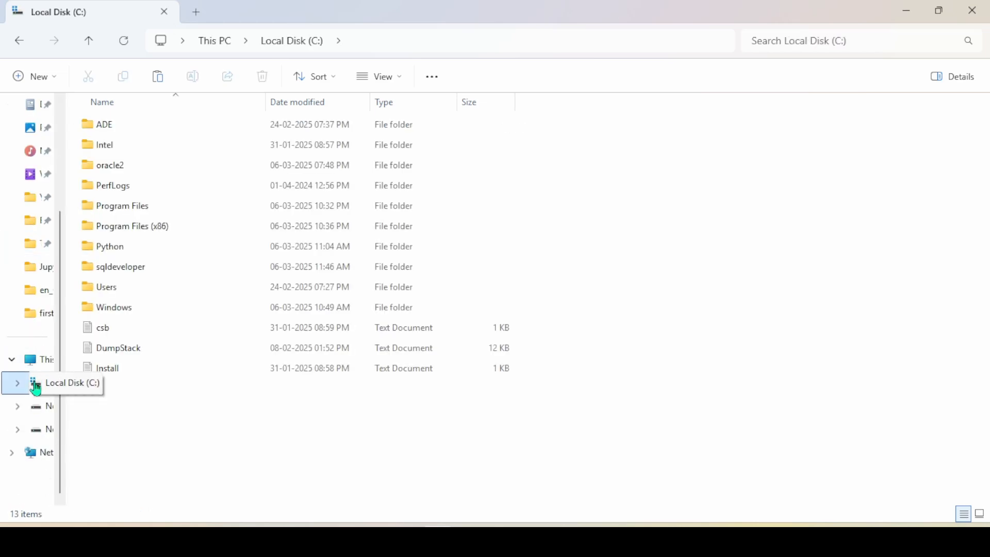
double_click(154, 208)
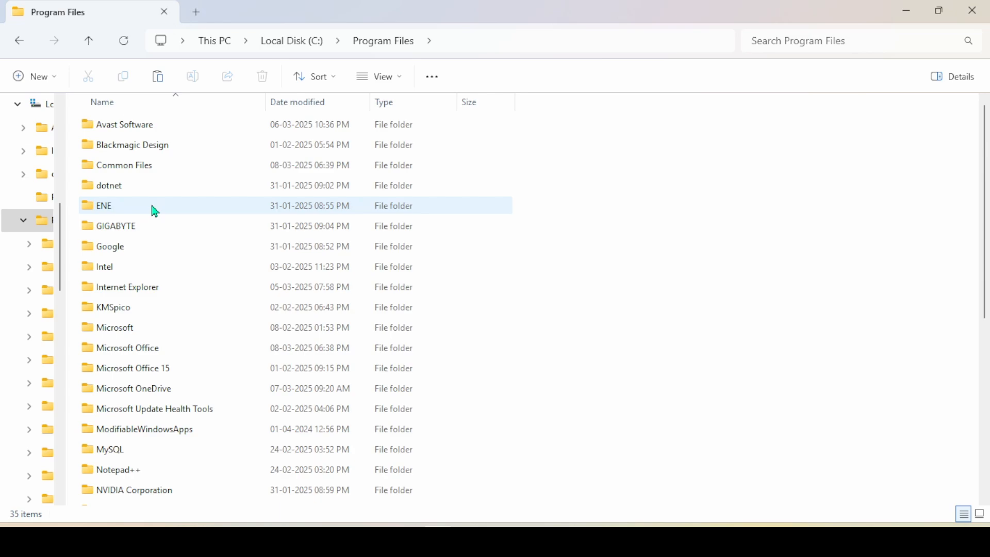
click(128, 288)
scroll(129, 290, down, 5)
click(129, 291)
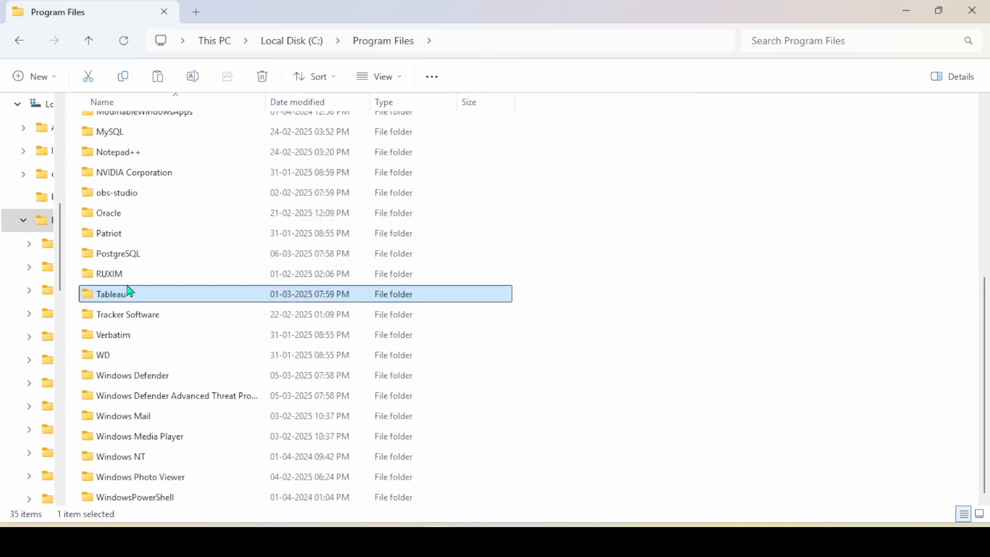
double_click(137, 300)
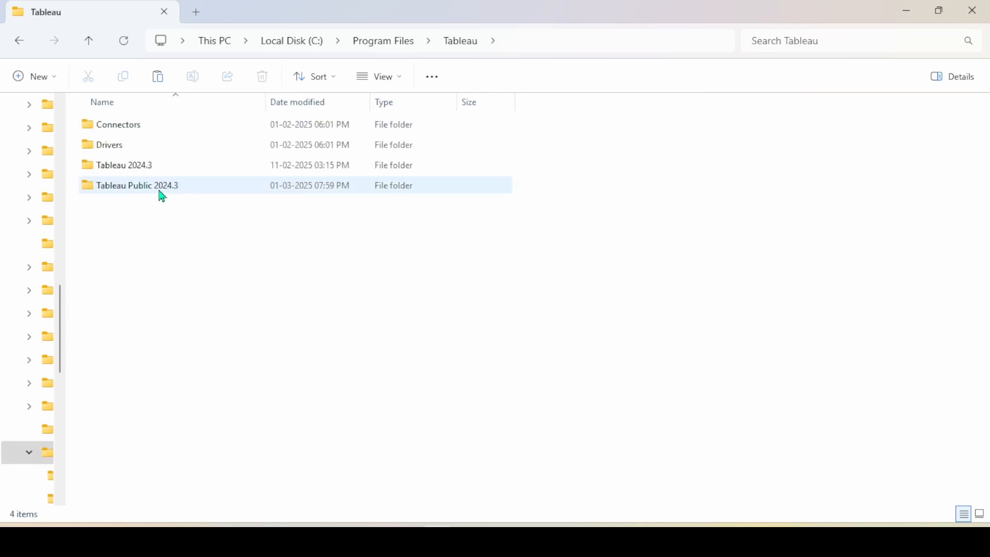
double_click(127, 152)
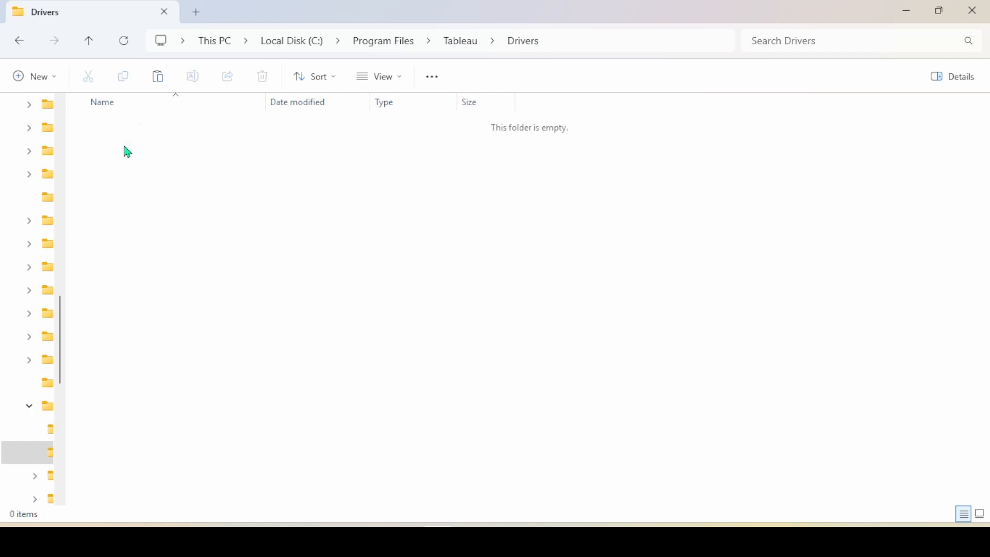
key(ctrl+v)
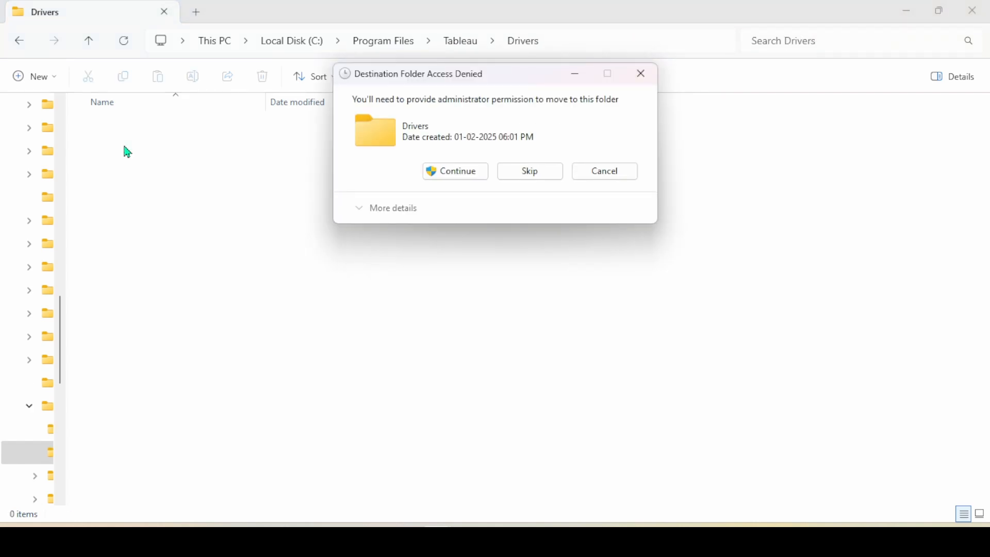
click(441, 173)
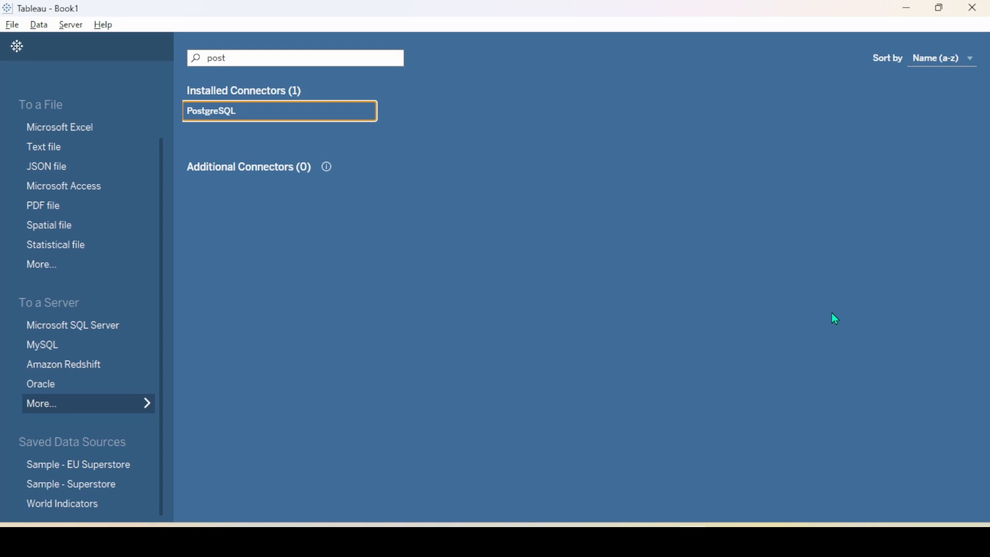
Launch a new Tableau 2024.3 window from Windows search
key(super)
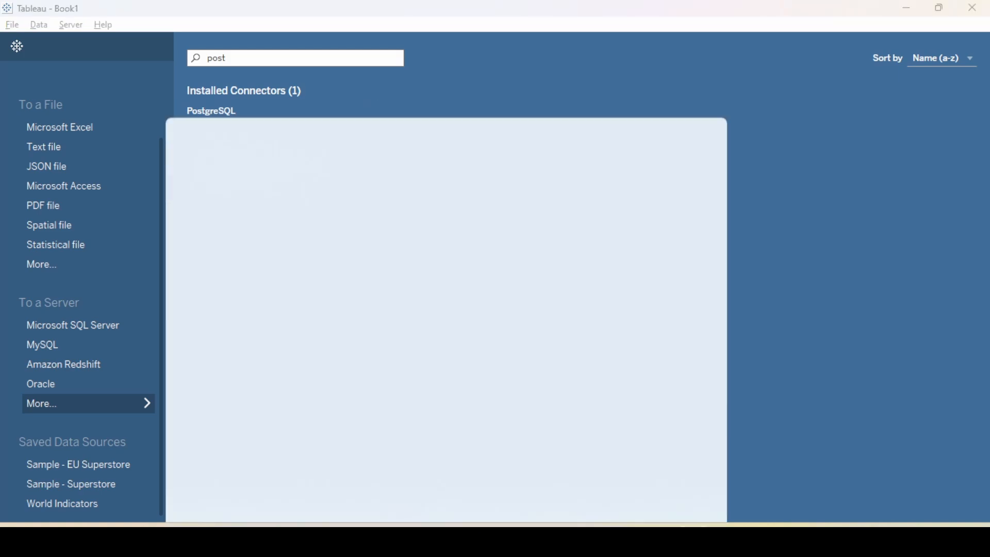
text(tab)
click(281, 137)
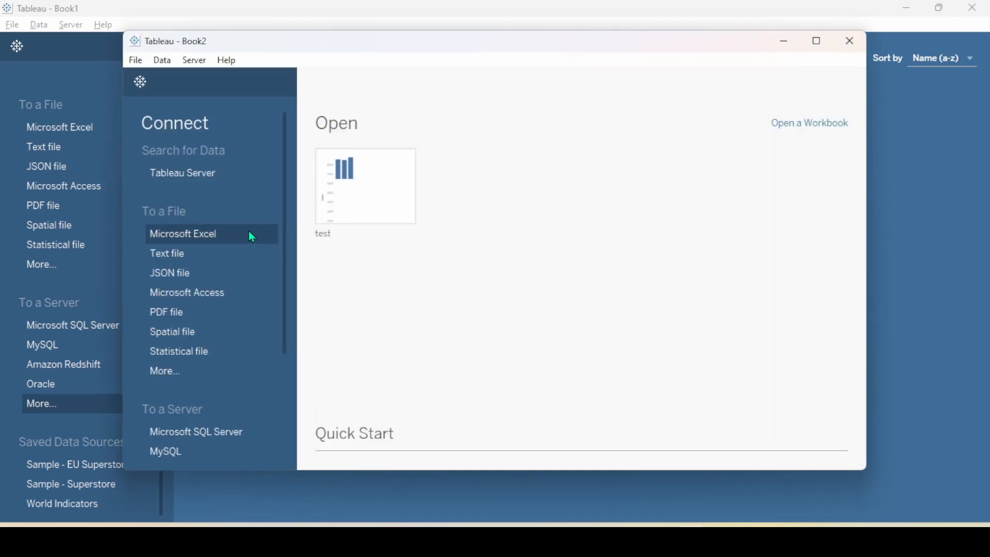
Filter the server connectors by 'pos' and open the PostgreSQL connection dialog
scroll(228, 330, down, 3)
scroll(228, 330, down, 2)
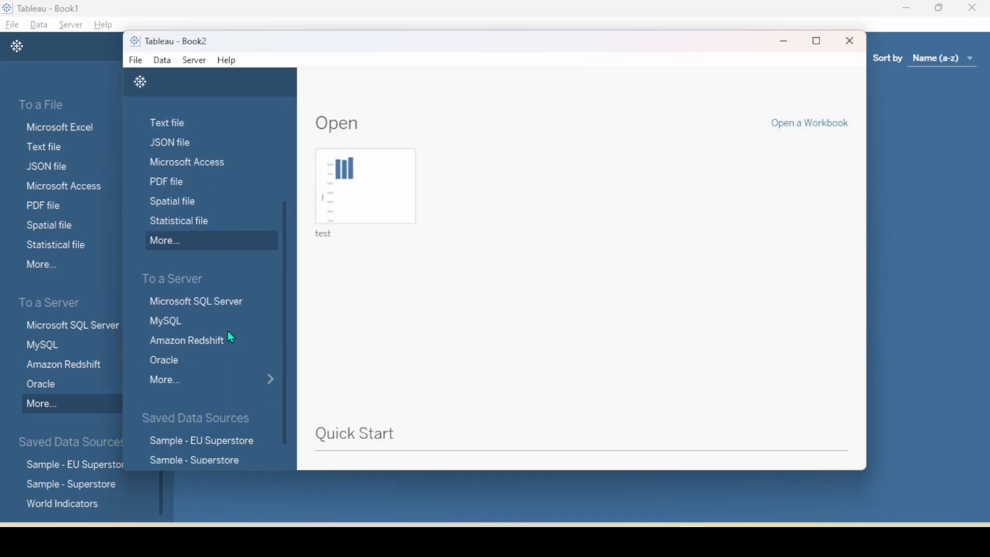
click(190, 381)
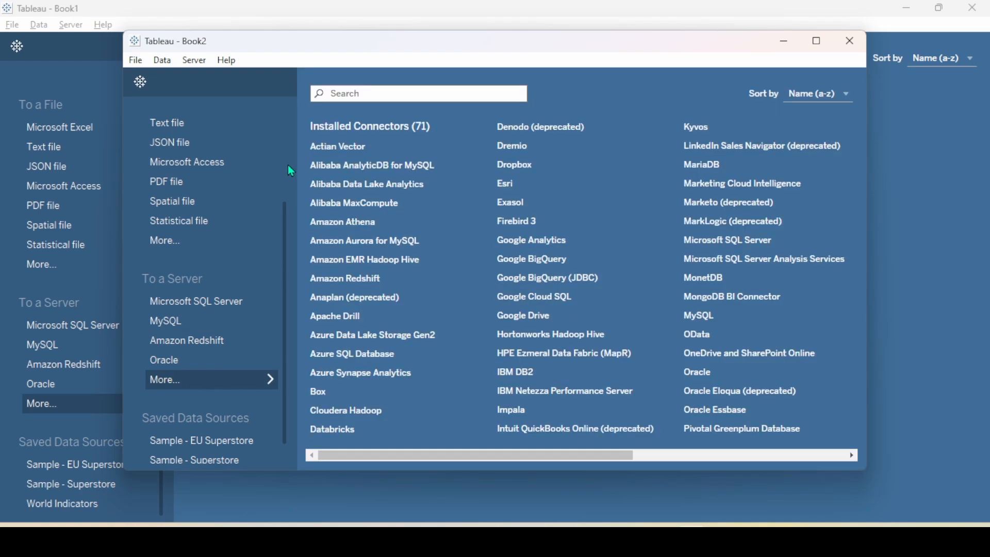
text(pos)
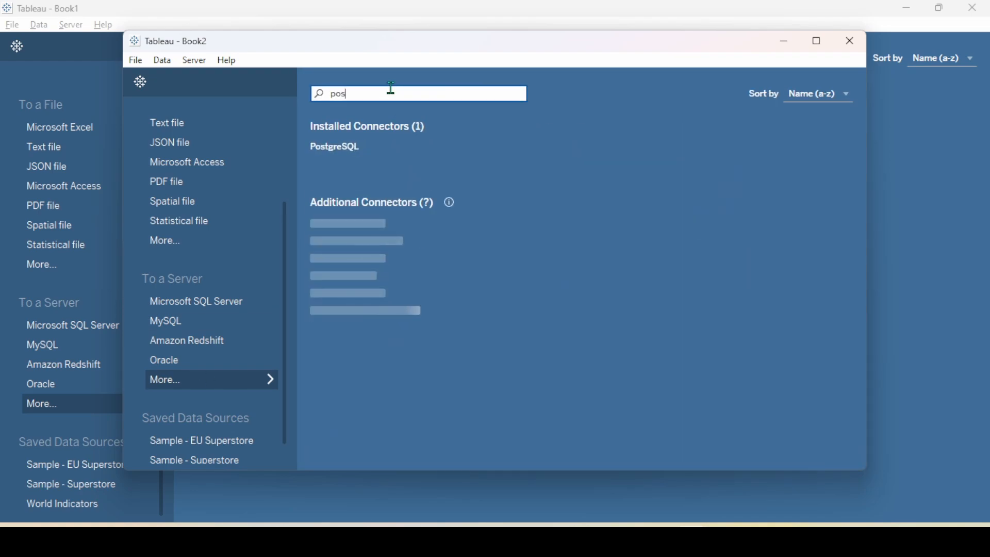
click(367, 149)
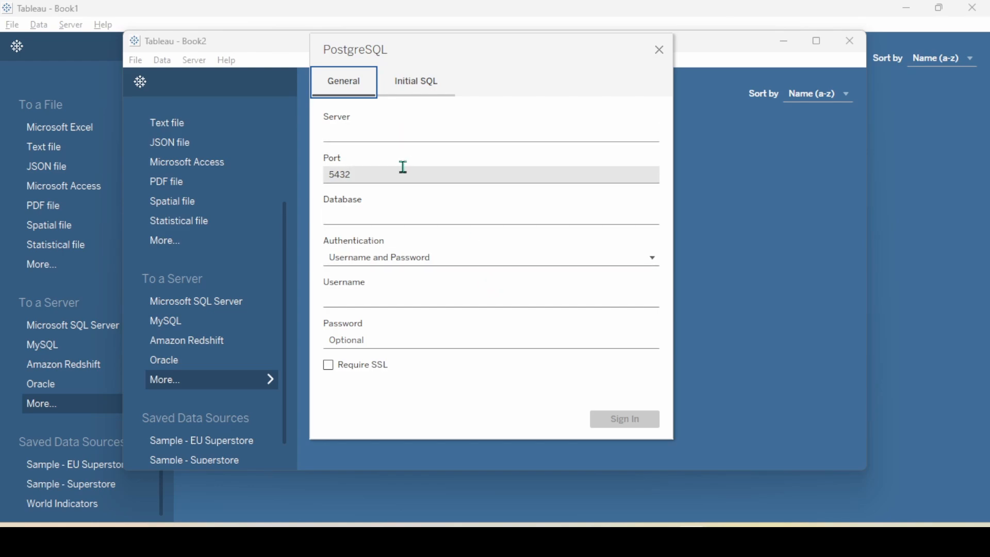
Enter localhost as the server, keep port 5432, and set the database to postgres
click(383, 138)
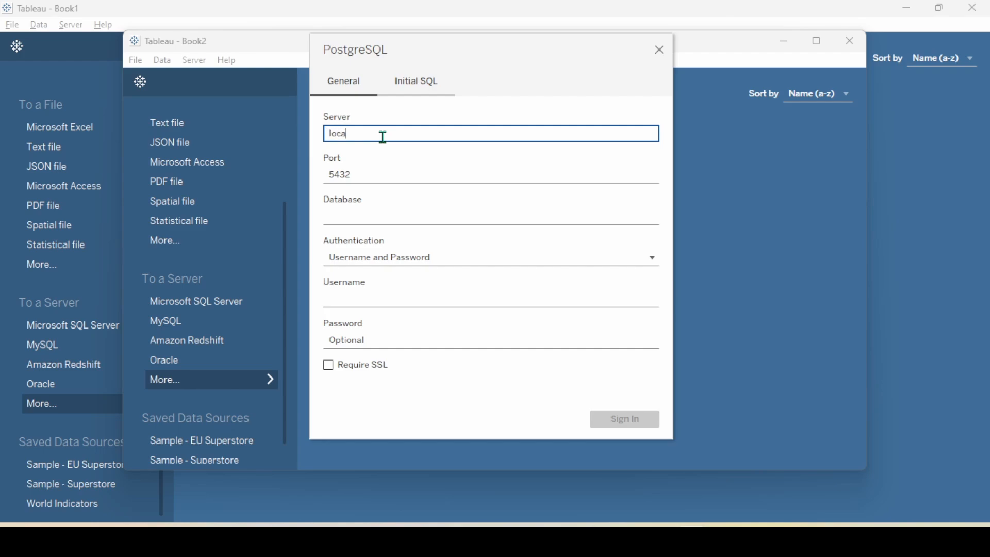
text(localhost)
double_click(378, 172)
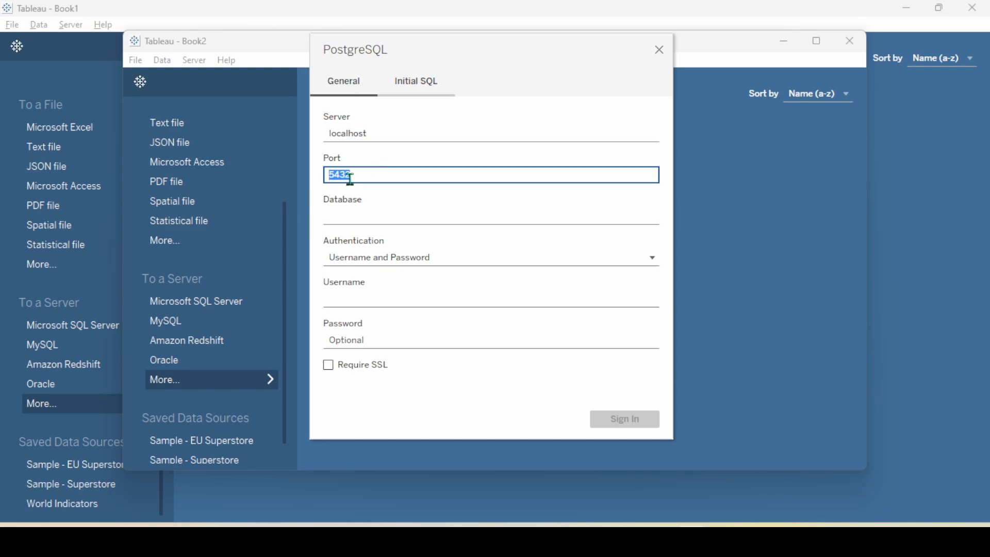
click(362, 213)
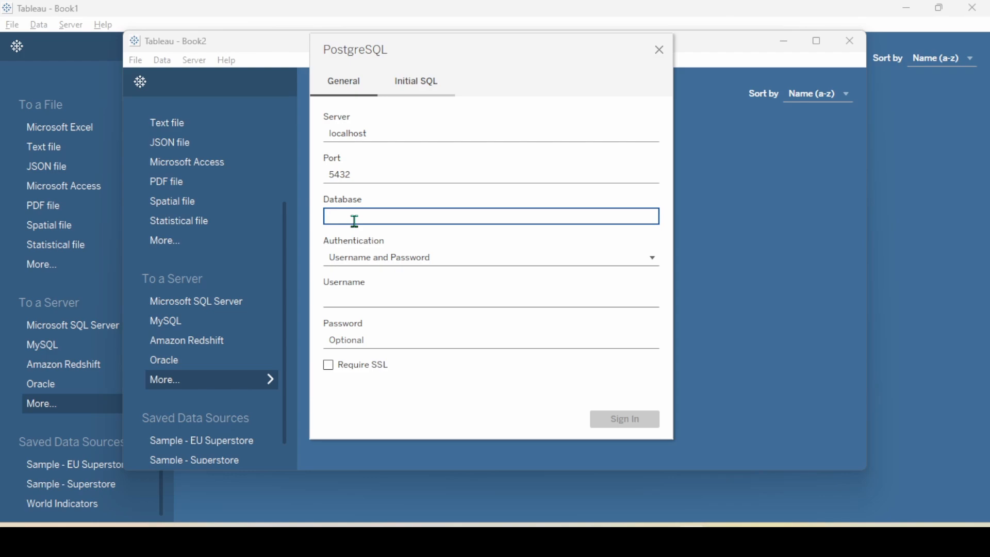
text(postgres)
Use Username and Password authentication with user postgres, enter the password, and sign in
click(404, 265)
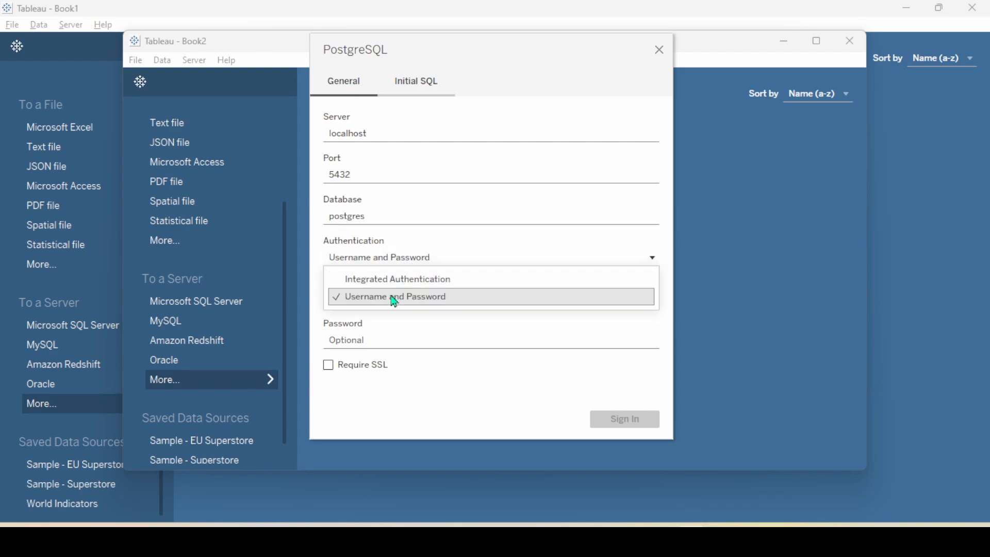
click(393, 297)
click(378, 304)
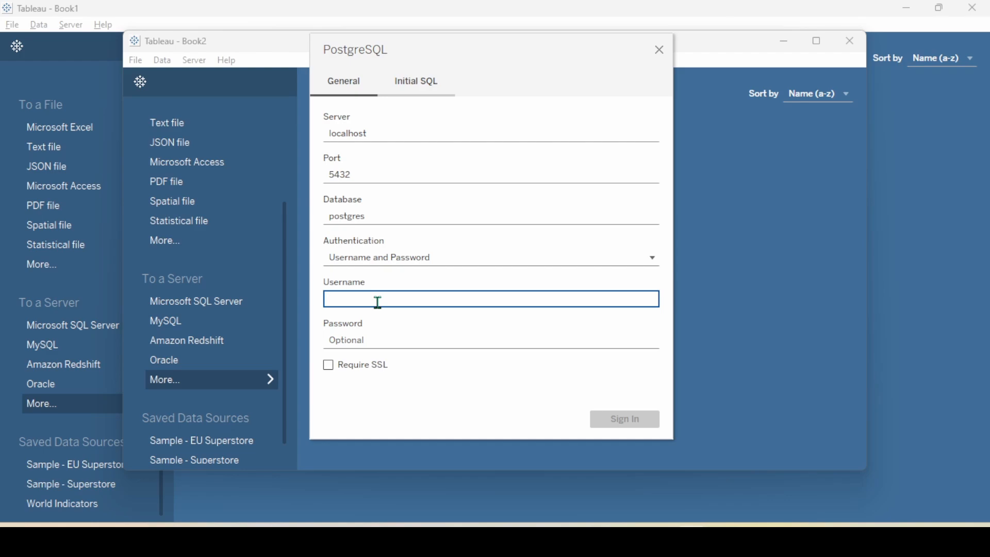
text(postgresw)
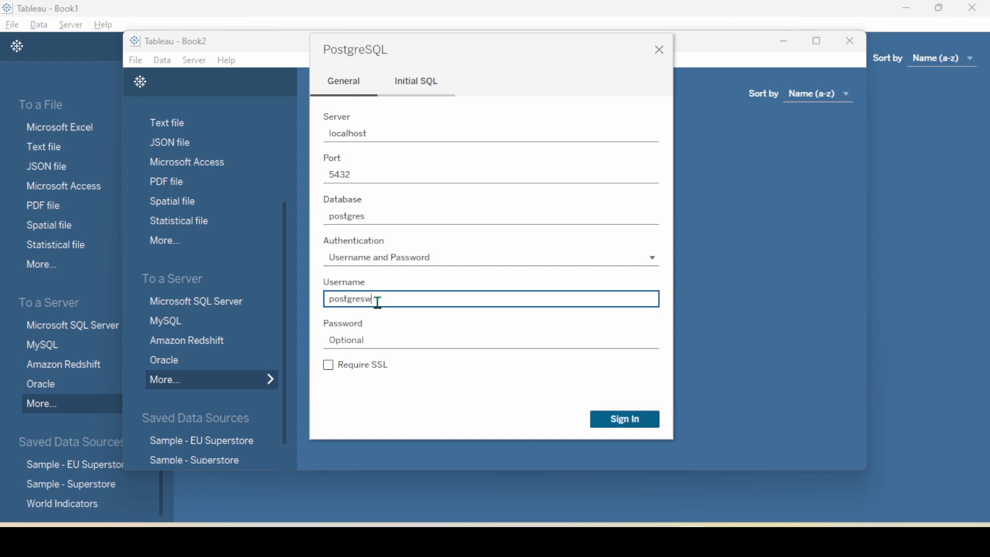
click(371, 341)
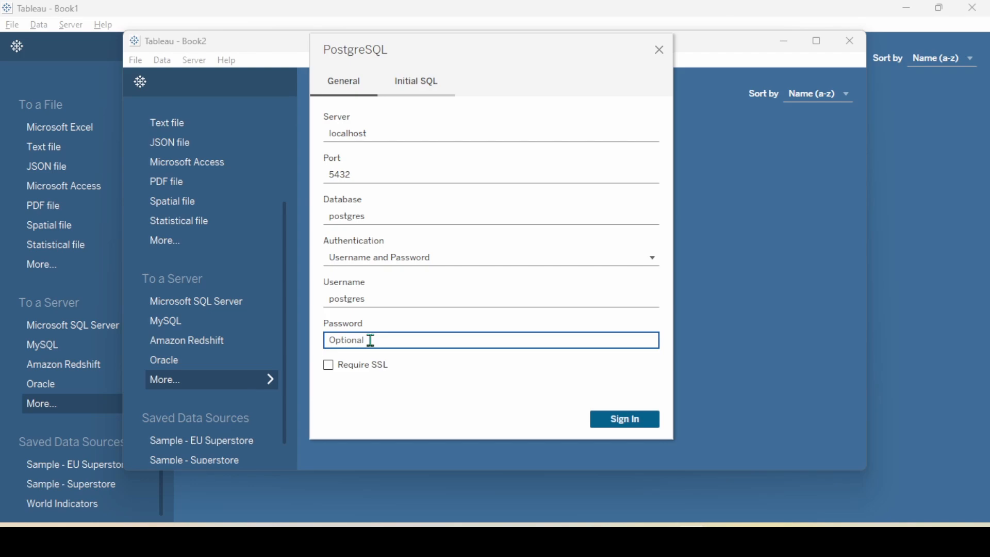
text(p)
click(610, 428)
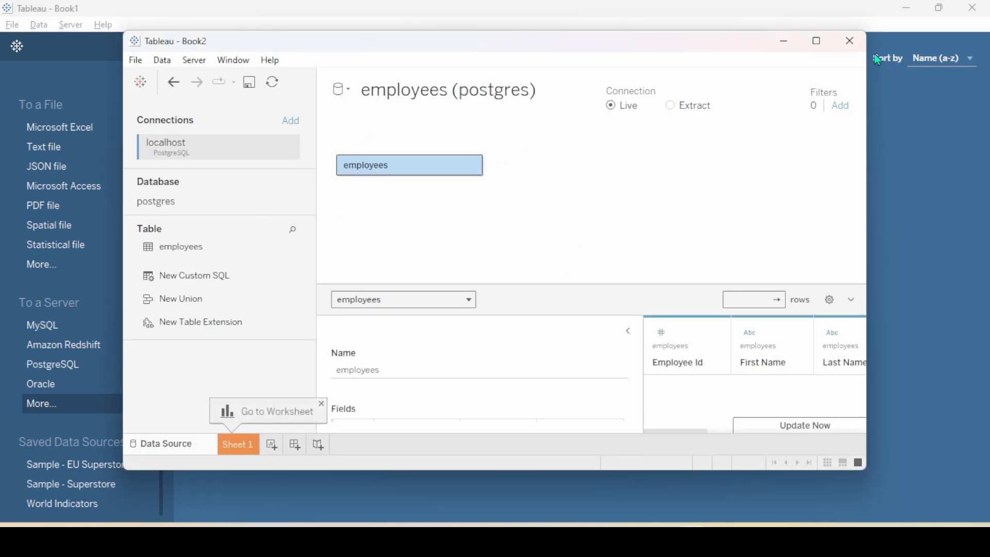
Maximize the Book2 window, then switch back to the Book1 window
click(817, 40)
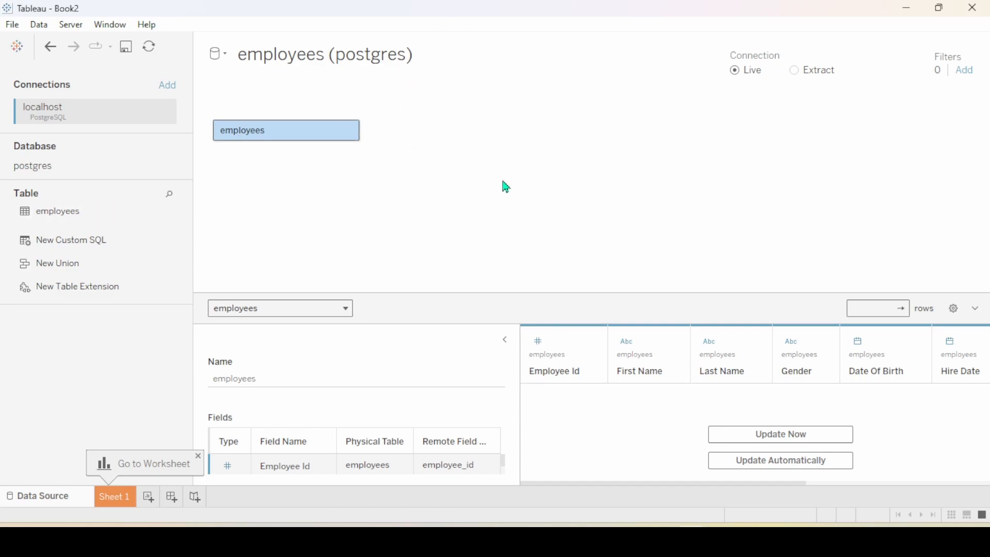
key(alt+Tab)
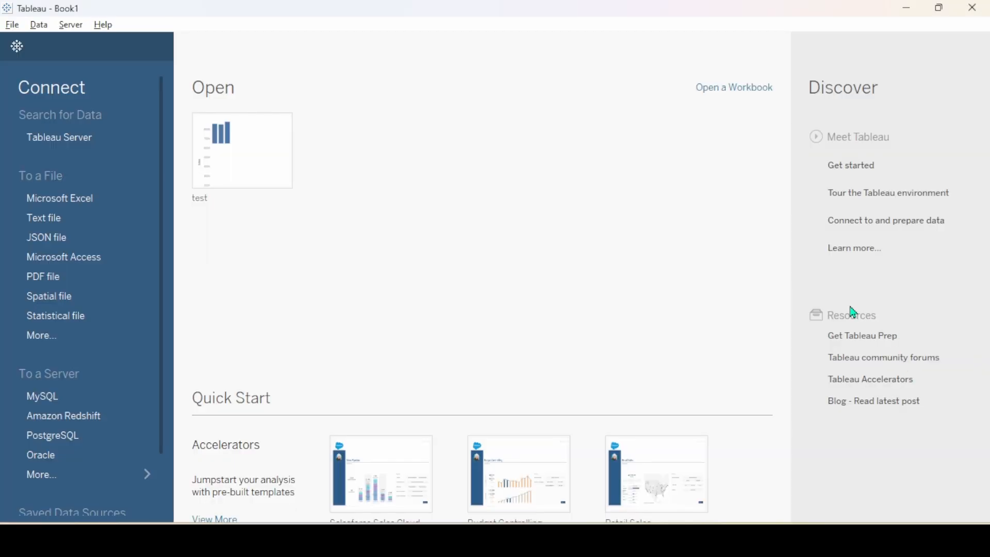
Search server connectors for 'my', choose MySQL, and go to its driver download page
scroll(154, 319, down, 3)
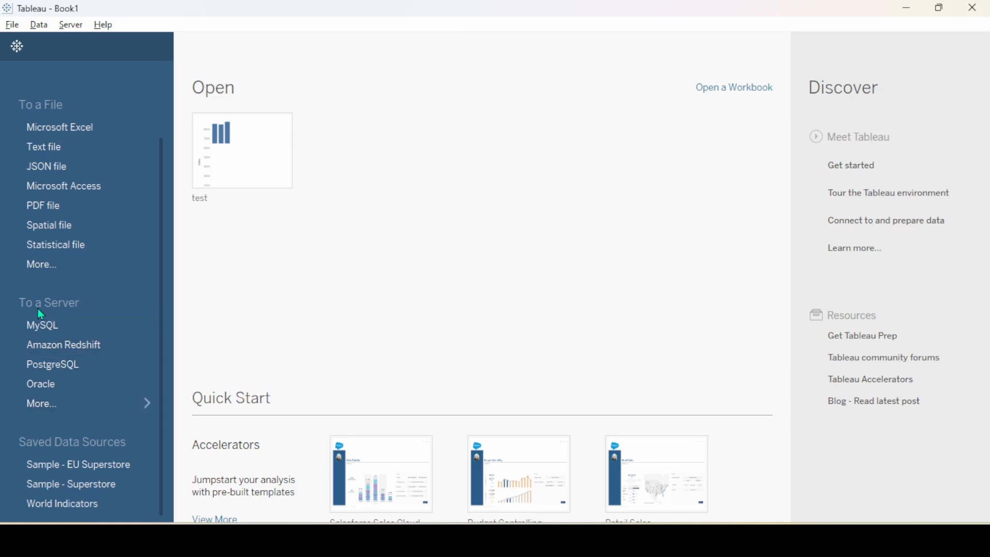
click(69, 405)
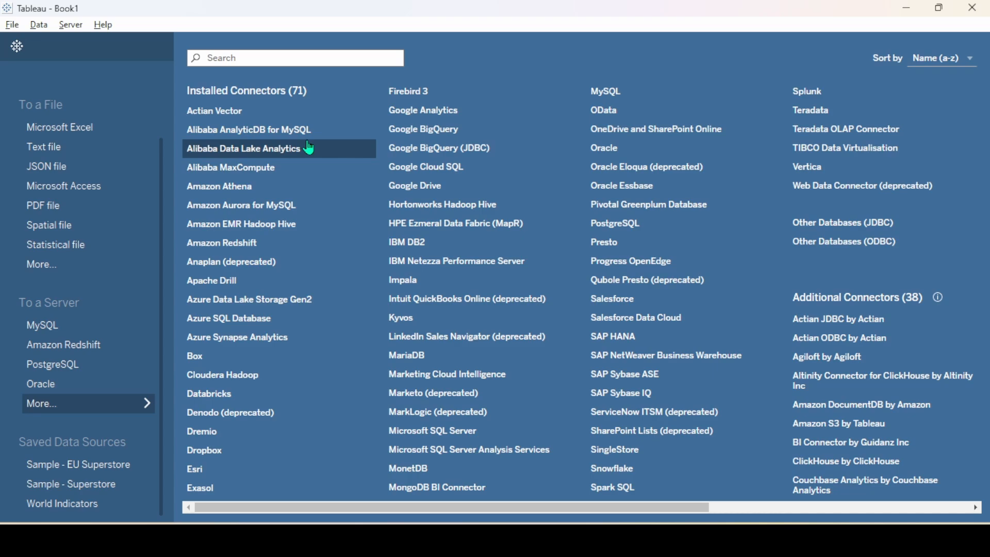
click(288, 60)
text(my)
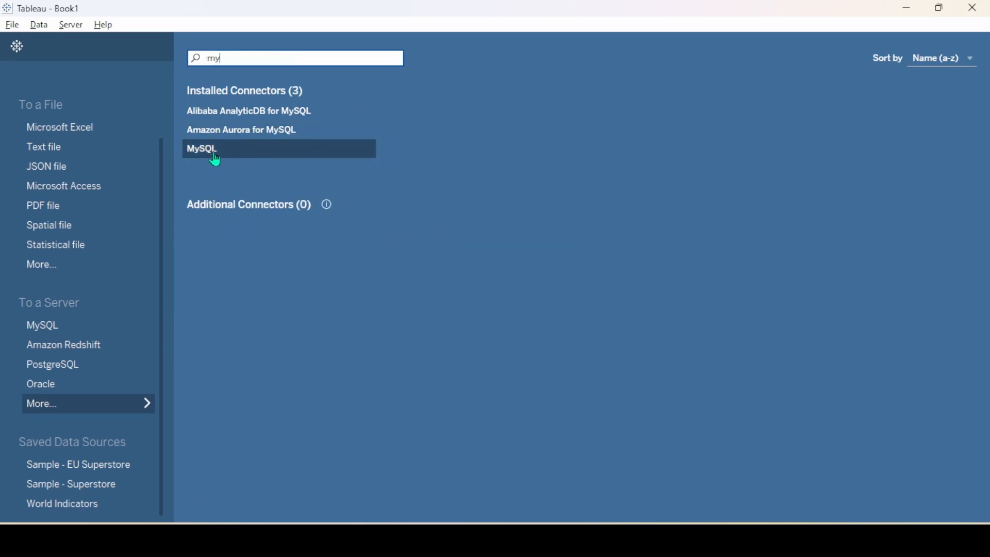
click(215, 160)
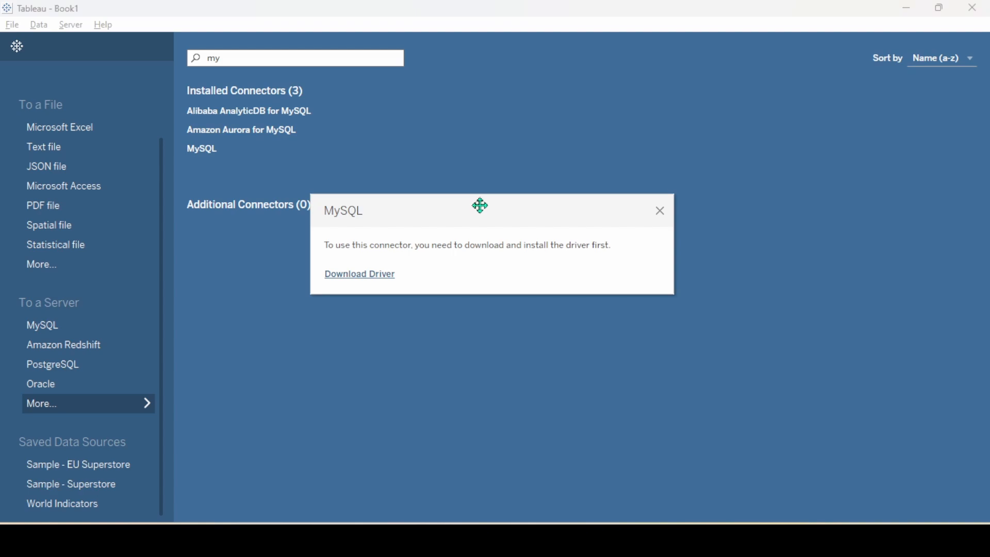
drag(480, 206, 474, 133)
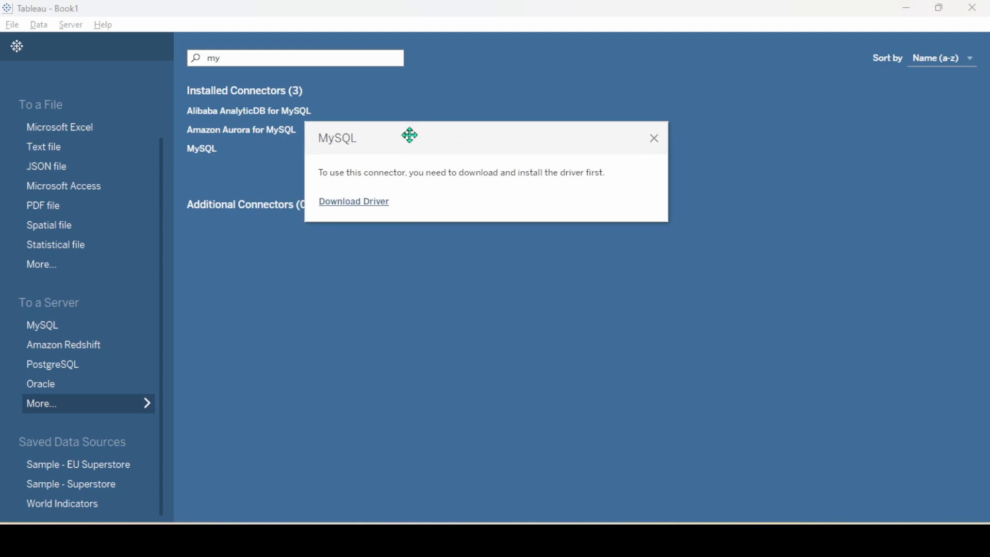
click(366, 203)
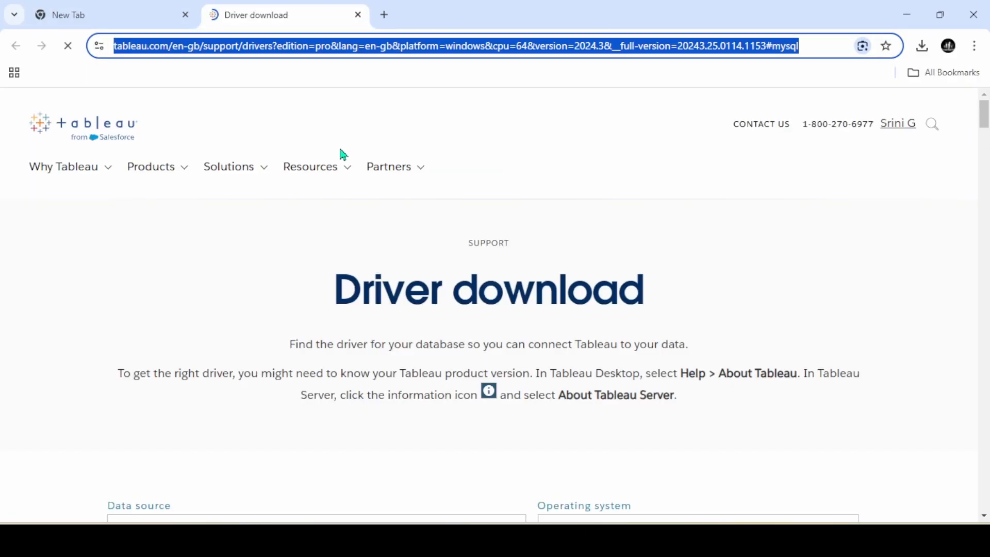
Confirm MySQL as the data source on Tableau's driver page and open the MySQL website link
scroll(398, 258, down, 3)
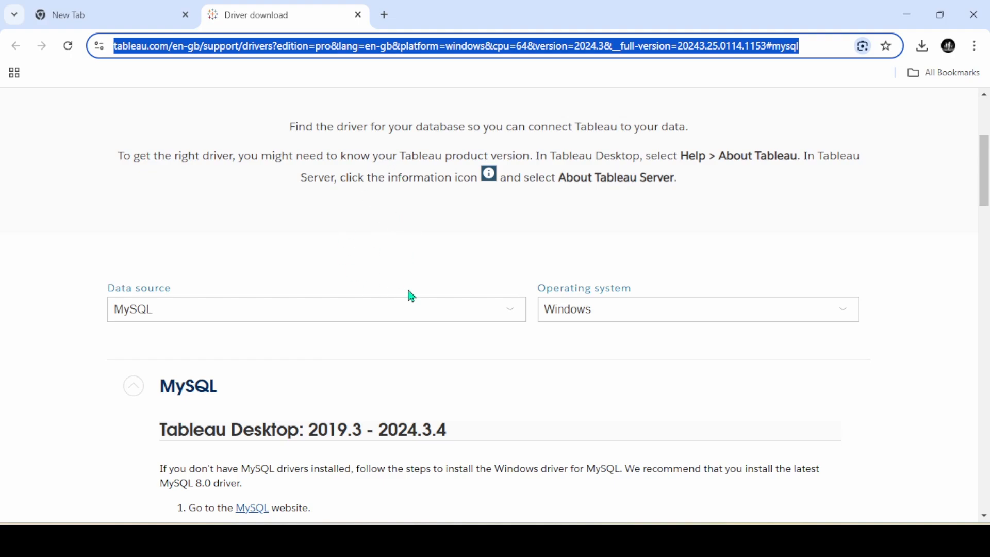
click(225, 313)
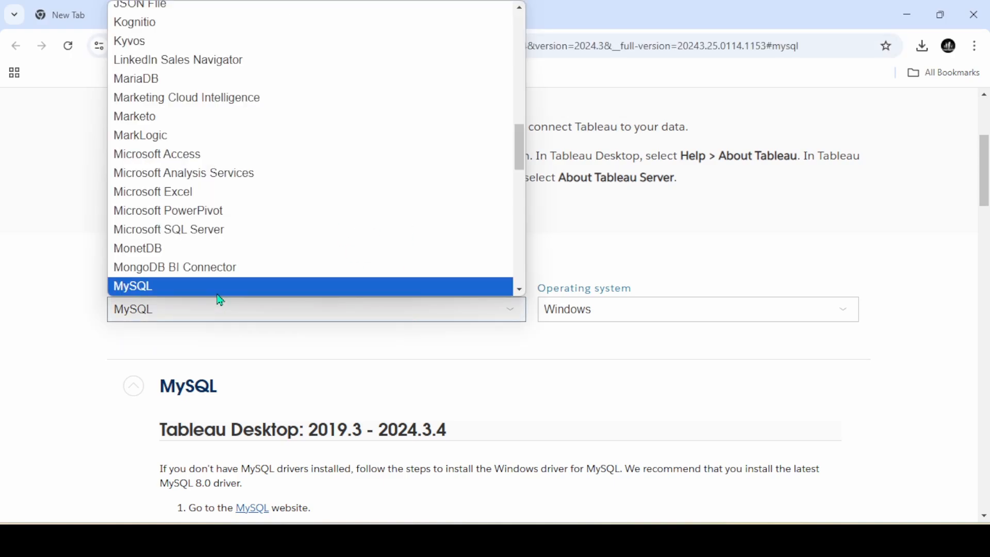
click(219, 292)
scroll(376, 394, down, 2)
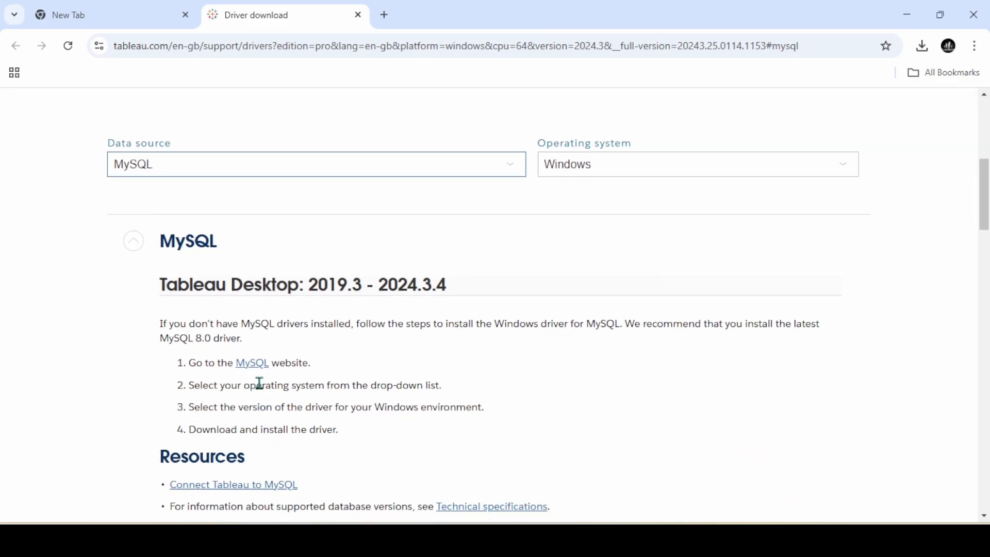
drag(159, 325, 334, 427)
click(360, 435)
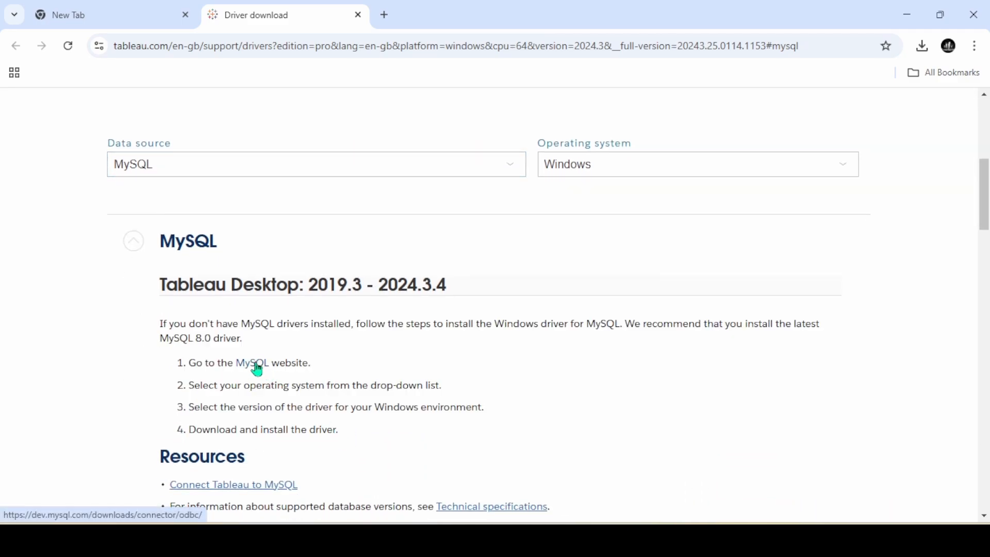
ctrl+click(262, 369)
Check the OS, driver version and install steps against the Connector/ODBC 9.2.0 Windows page
click(453, 17)
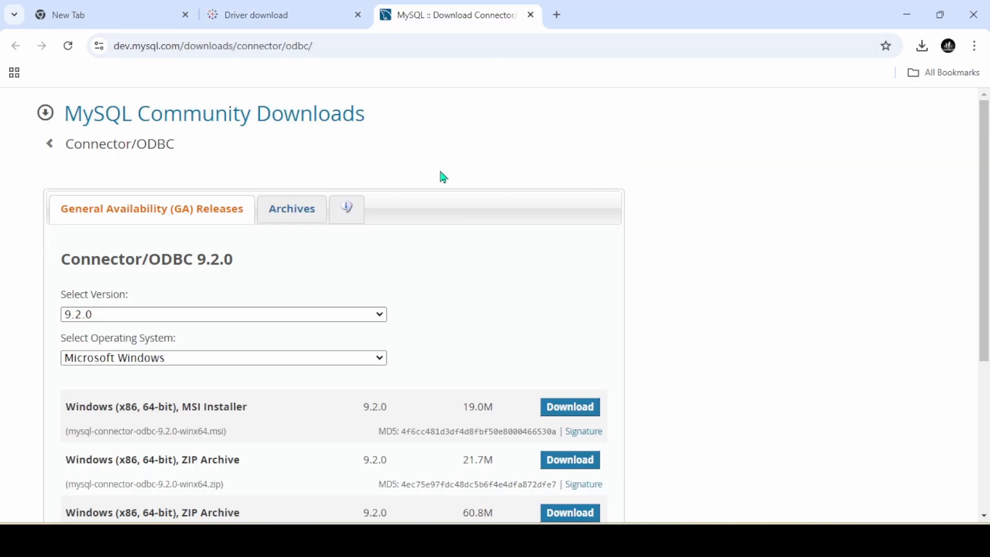
click(327, 10)
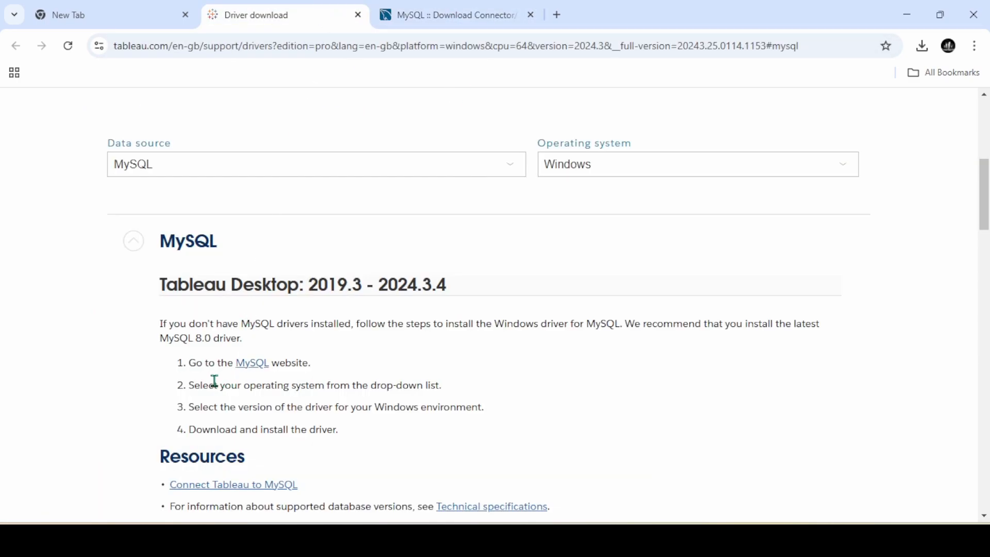
drag(216, 386, 420, 389)
click(464, 13)
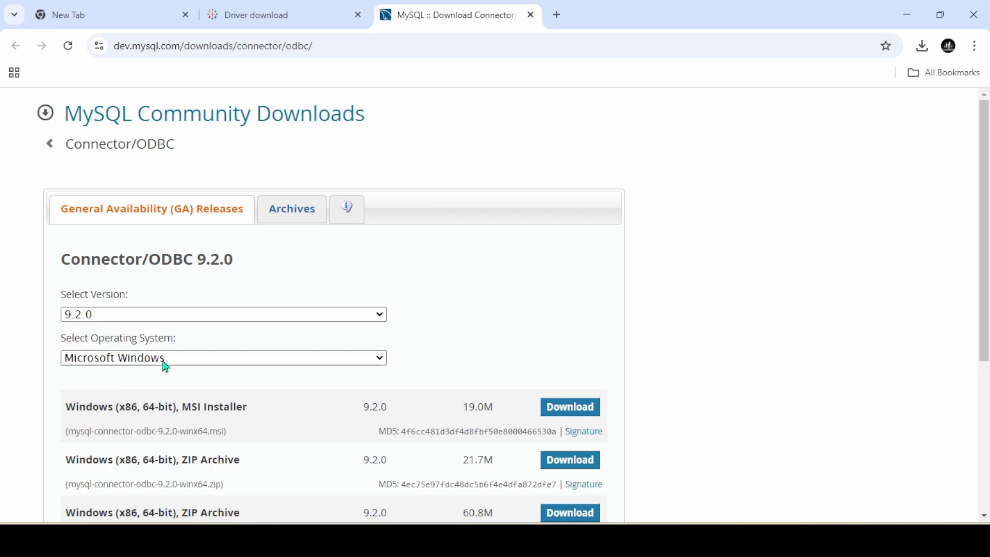
scroll(166, 369, down, 1)
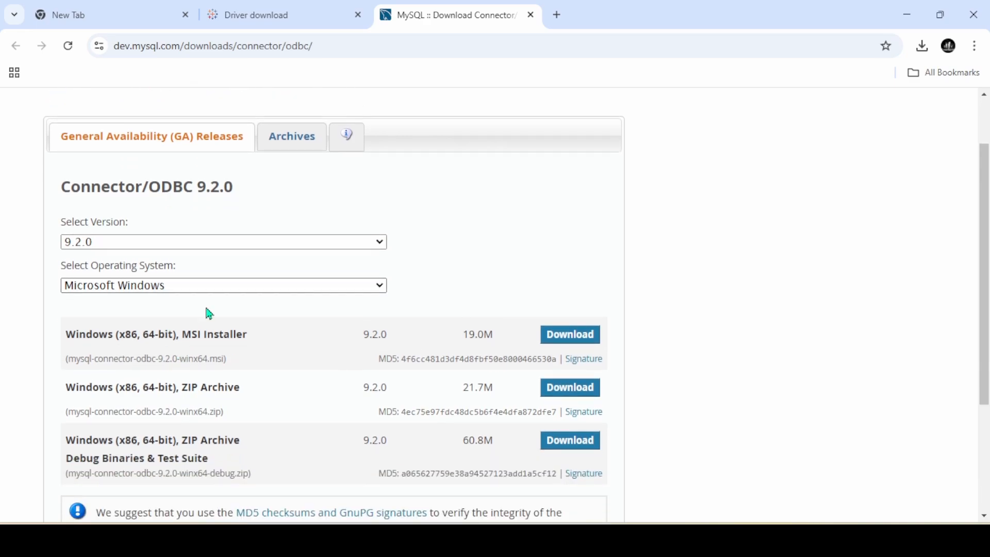
click(275, 26)
drag(214, 407, 398, 412)
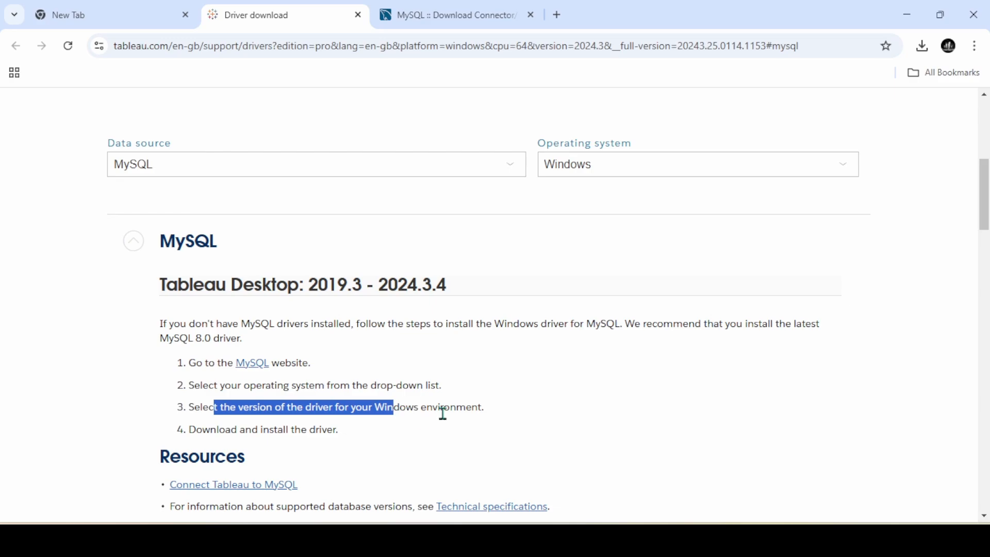
click(412, 7)
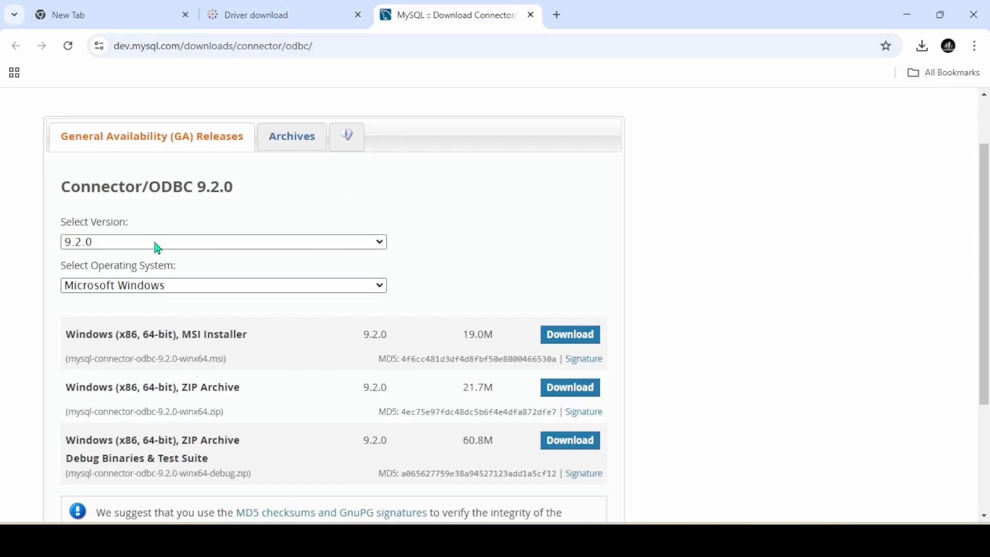
click(289, 14)
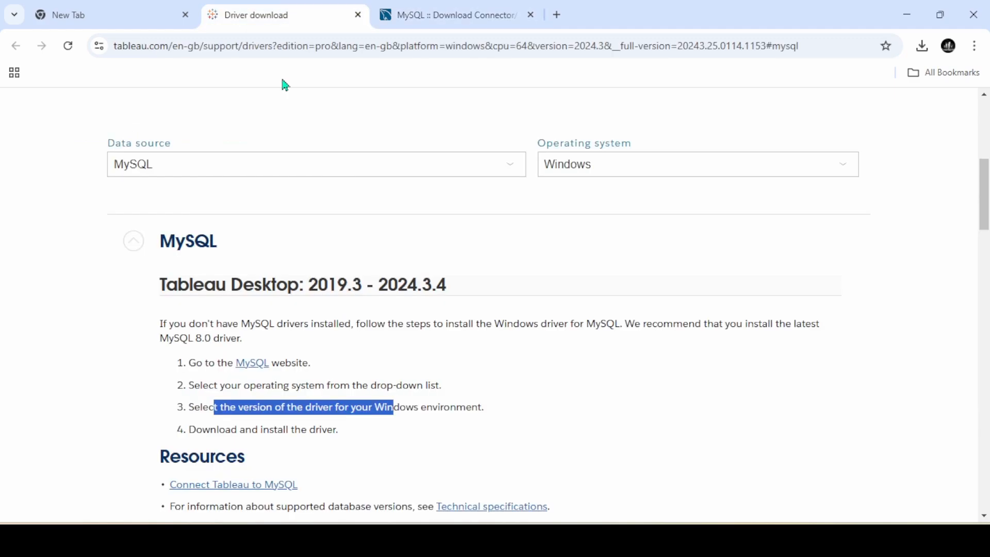
drag(231, 429, 333, 429)
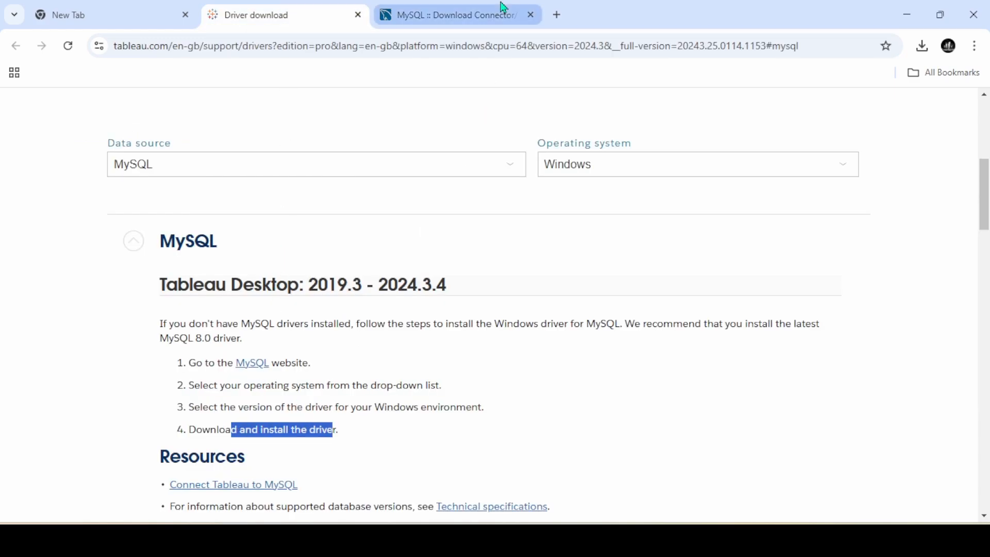
click(505, 7)
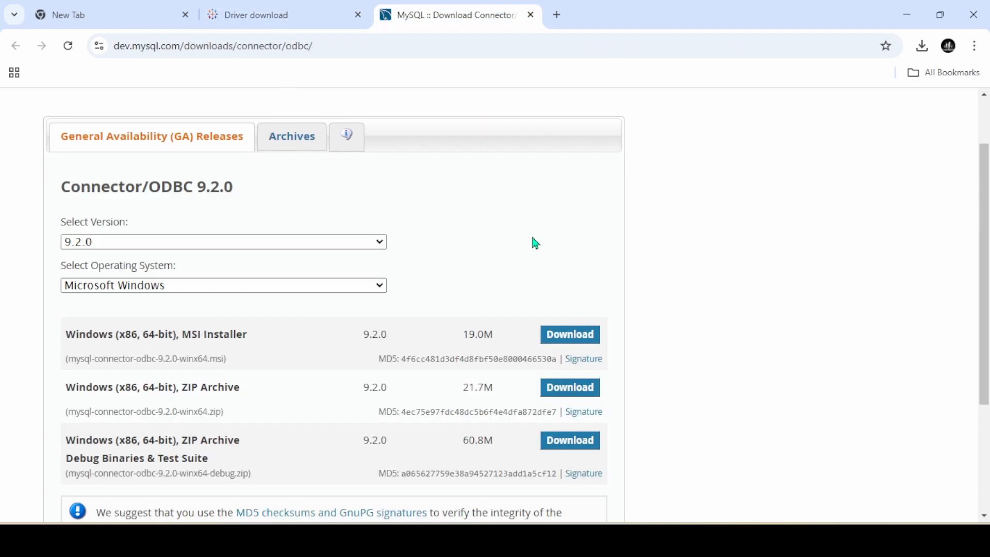
Download the 64-bit Windows MSI mysql-connector-odbc-9.2.0-winx64.msi without logging in
click(583, 338)
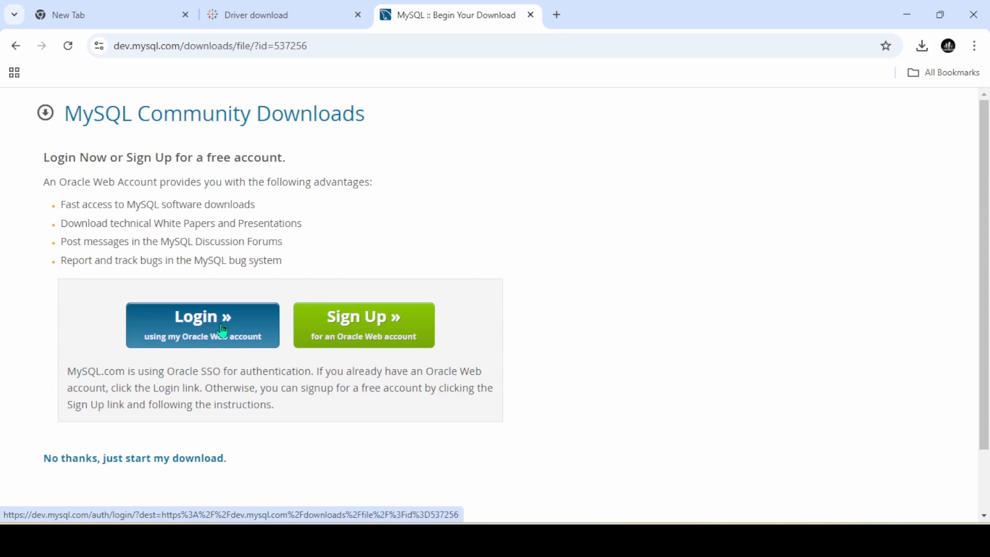
click(77, 466)
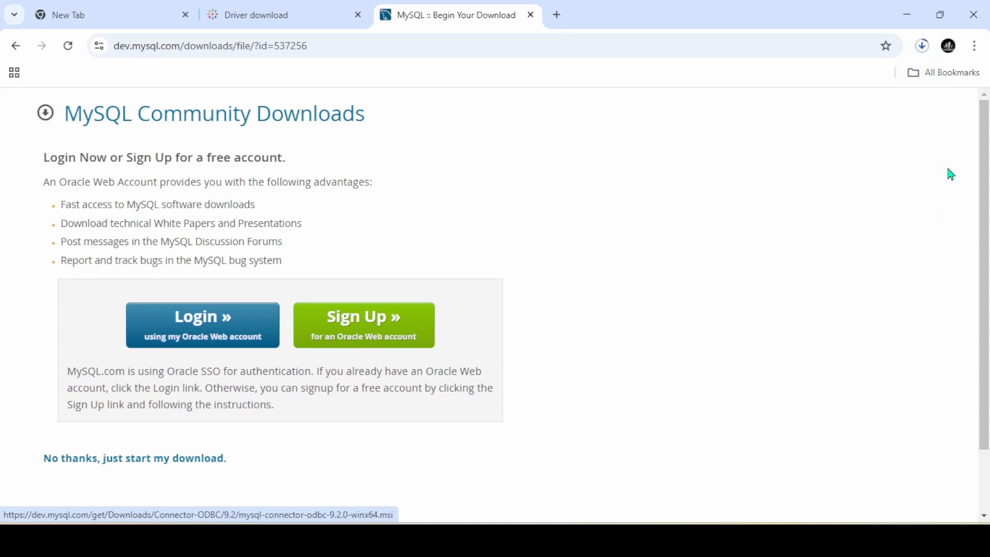
Run mysql-connector-odbc-9.2.0-winx64.msi, accept the license, and install with the Typical setup
click(923, 46)
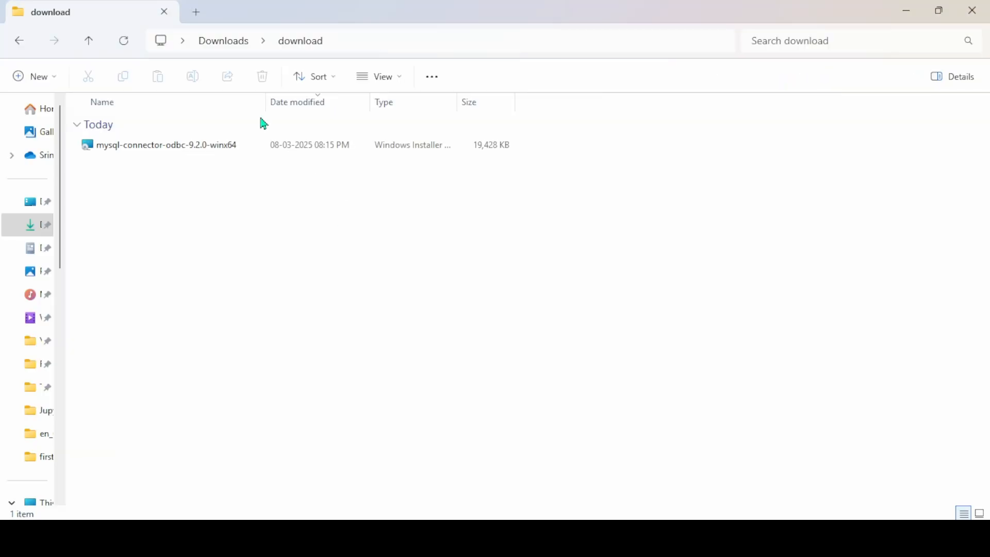
double_click(187, 149)
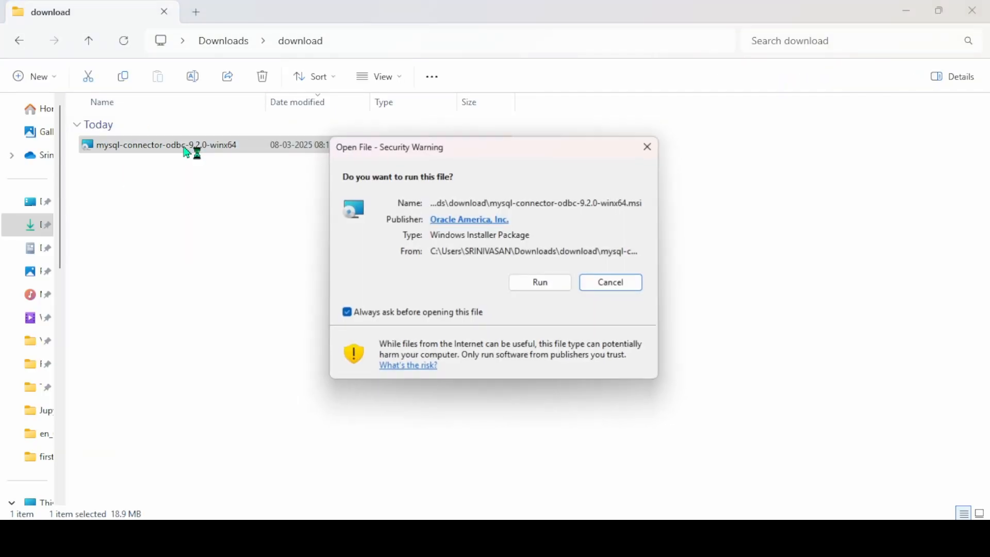
click(543, 287)
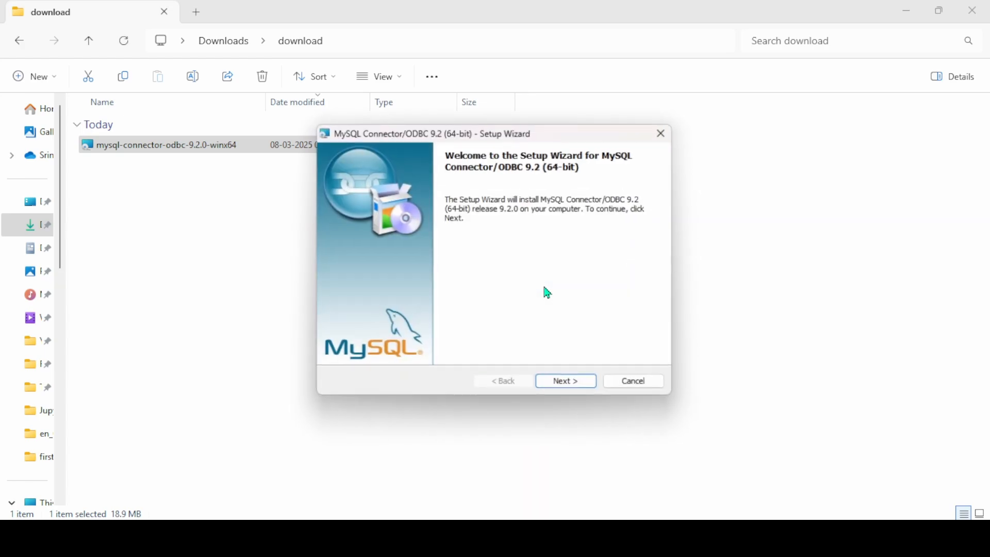
click(572, 389)
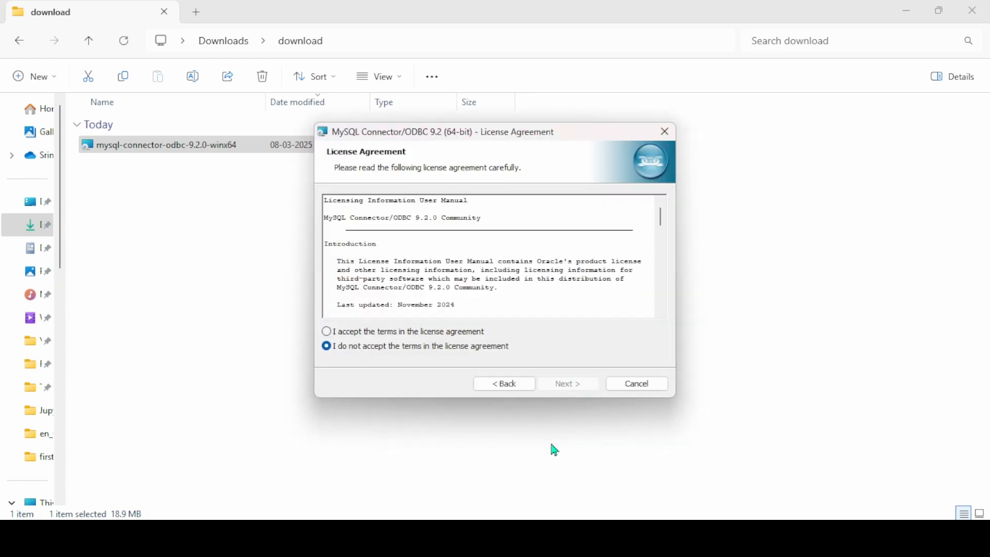
click(333, 333)
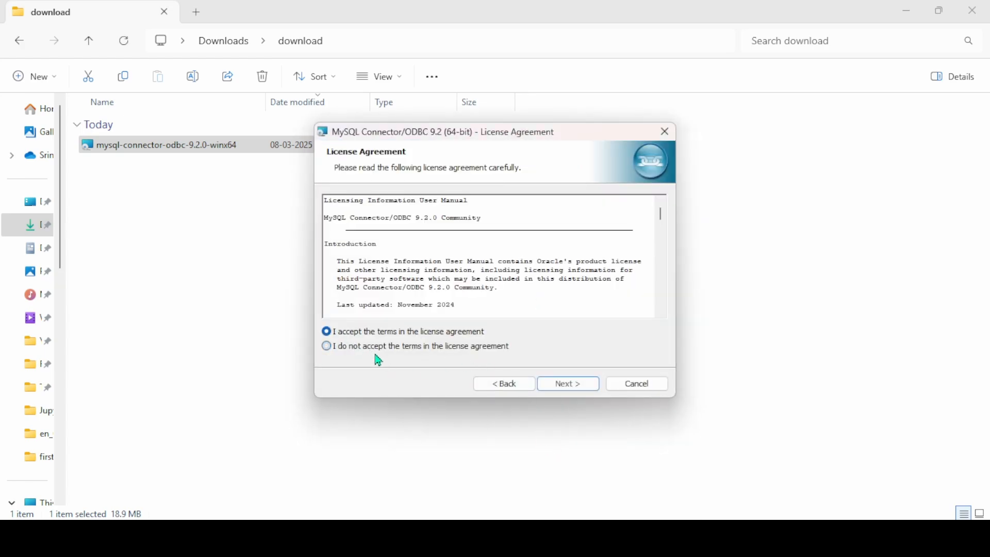
click(567, 387)
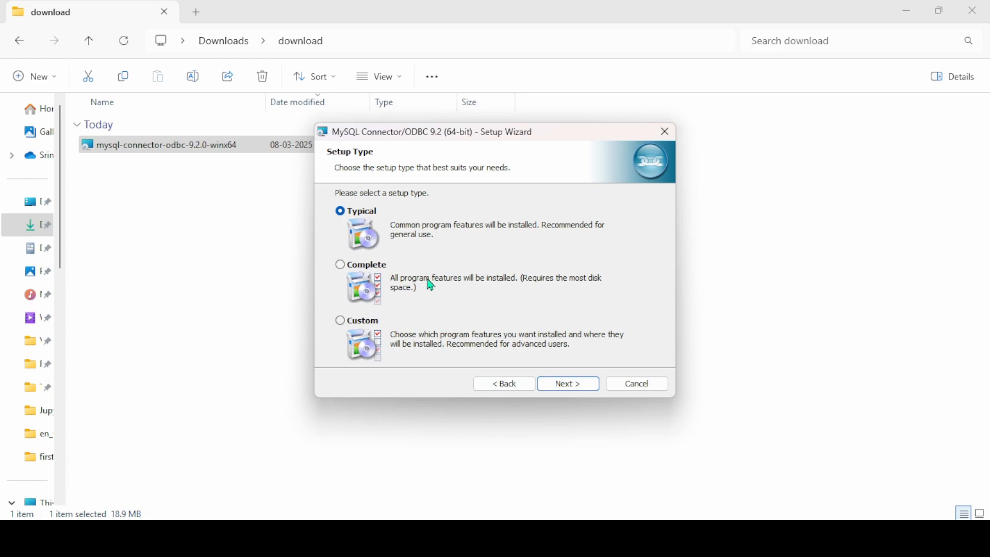
click(574, 387)
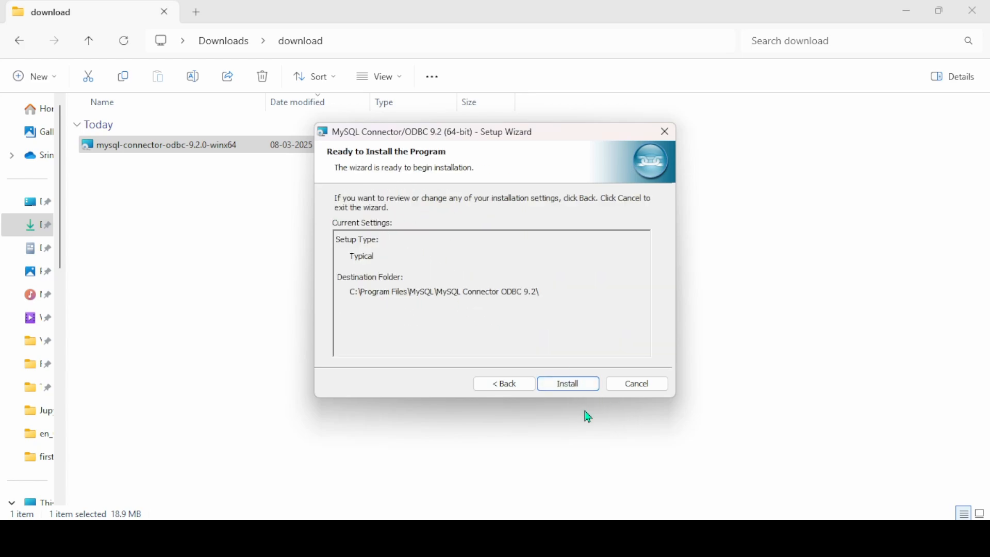
click(579, 393)
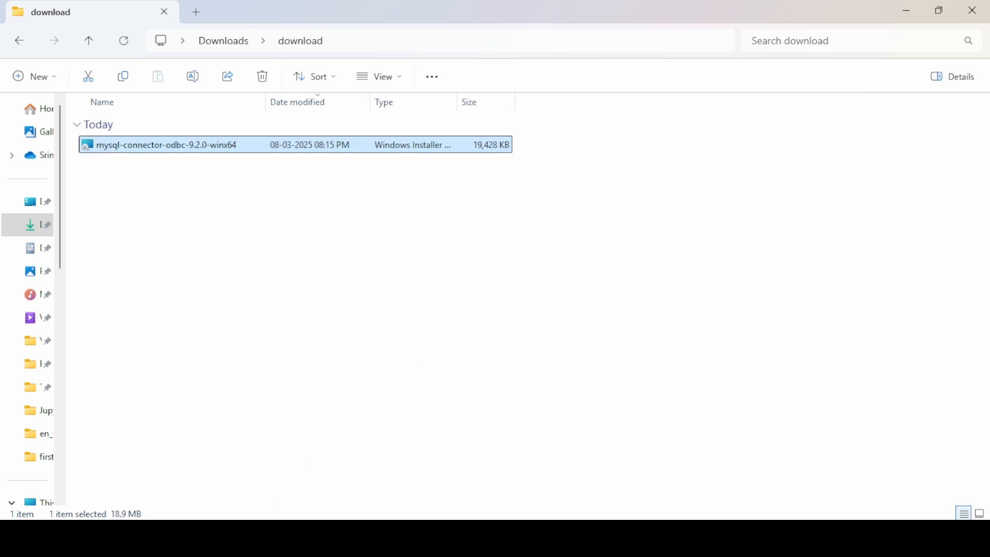
Launch Tableau 2024.3 from Start search and maximize its window
click(278, 539)
text(tab)
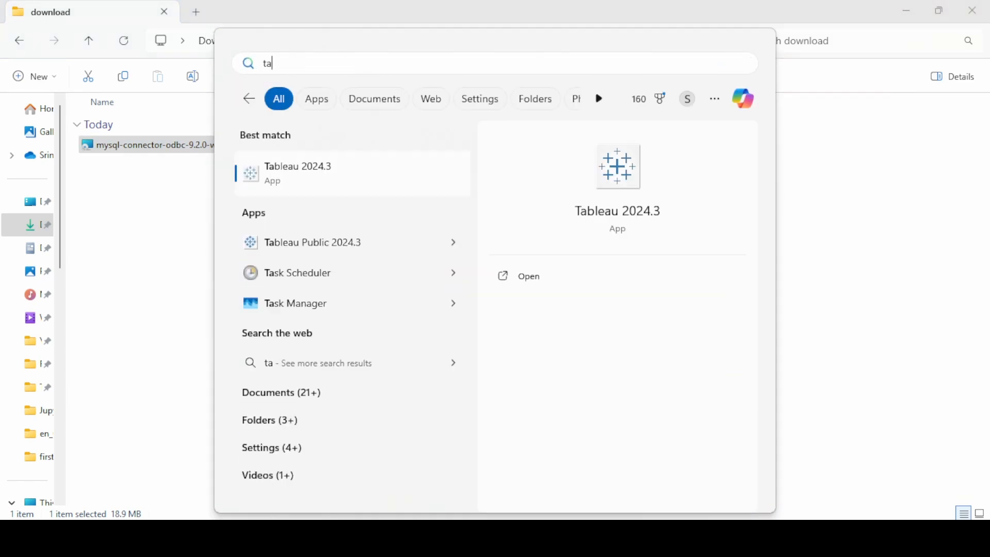
click(347, 177)
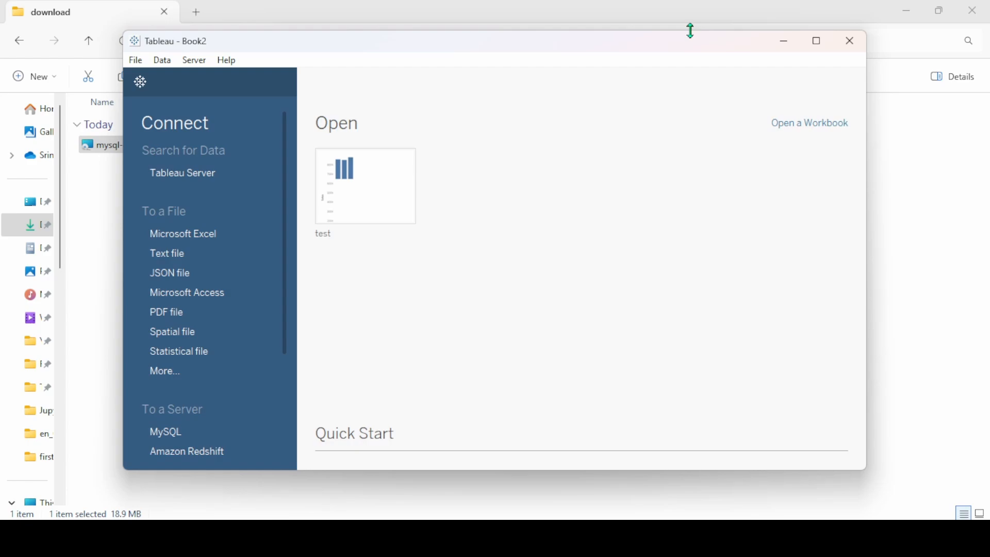
click(817, 41)
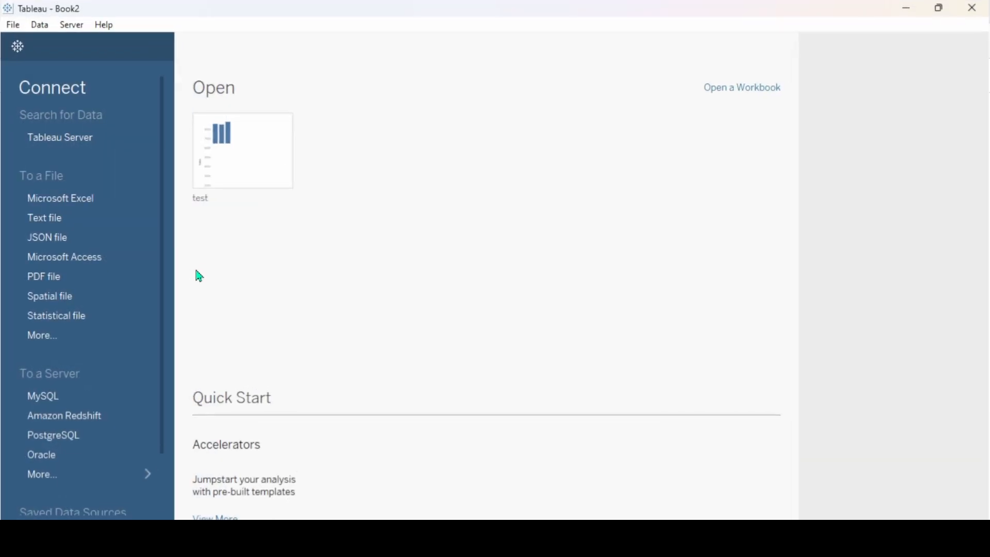
Filter the full server connector list with 'mys' and choose MySQL
click(46, 475)
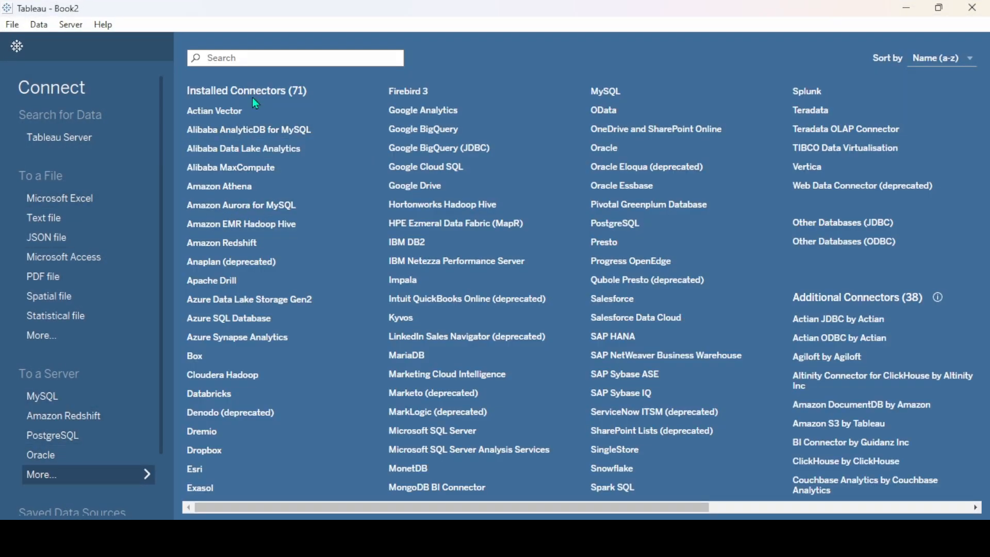
click(260, 53)
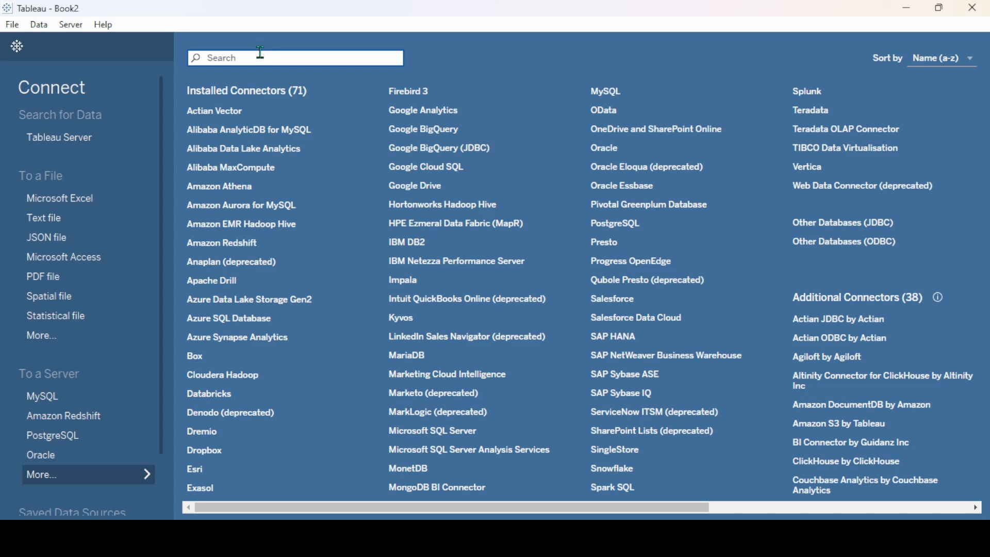
text(mys)
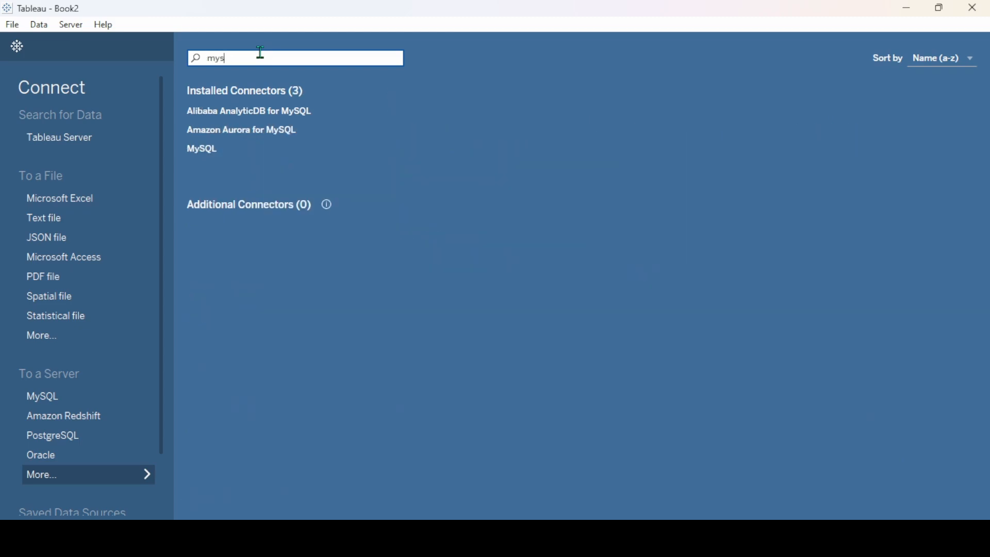
click(208, 154)
Enter server localhost, port 3306, database sys, the username and password, and sign in
click(379, 163)
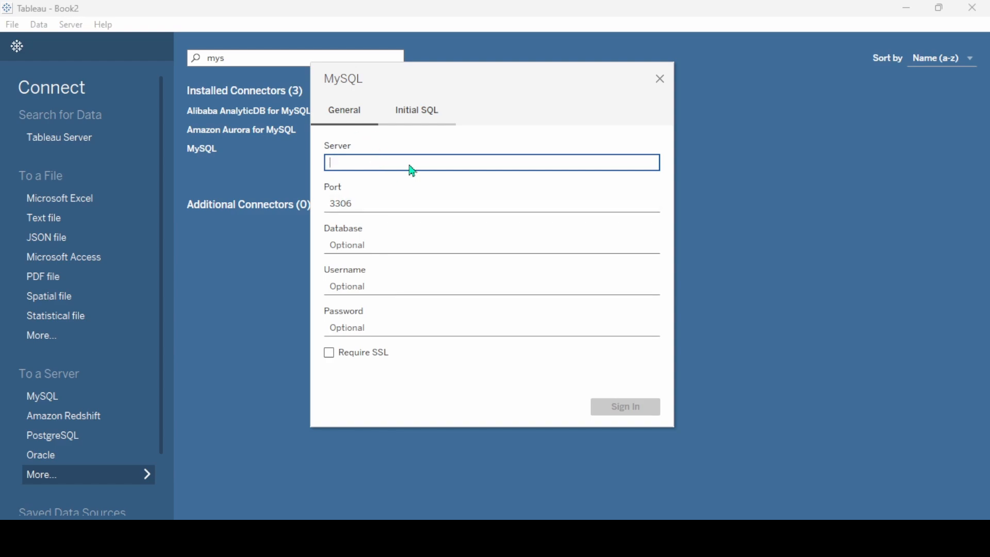
text(lo)
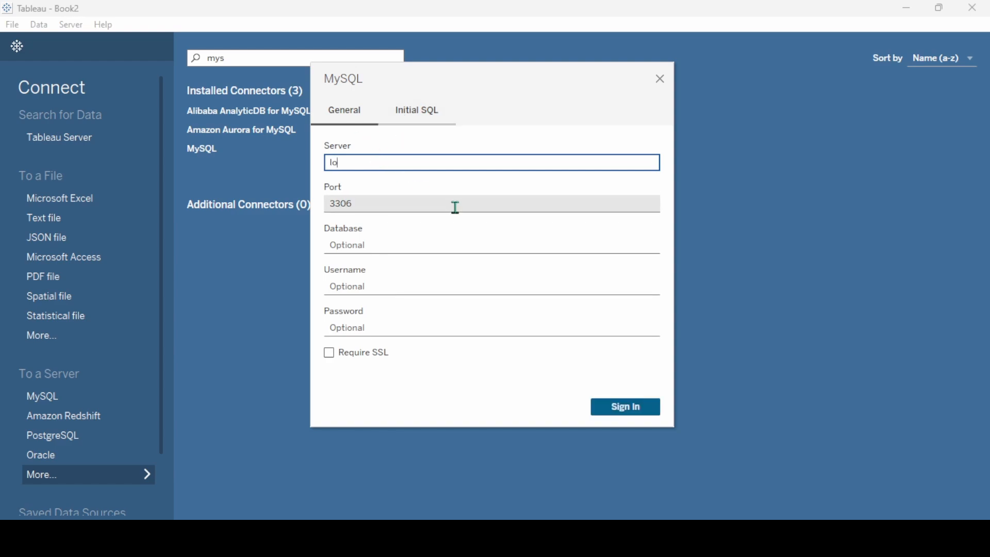
text(calhost)
click(426, 203)
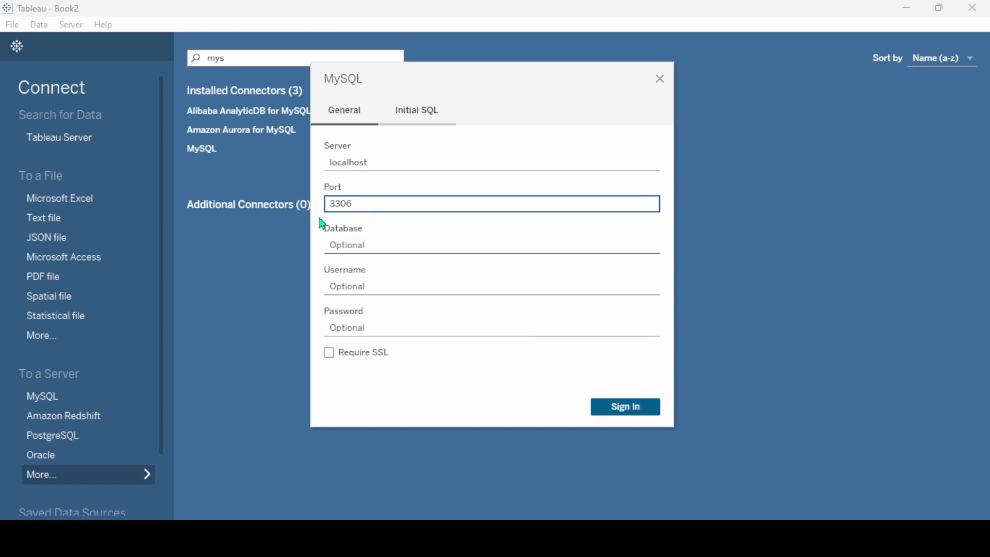
click(369, 246)
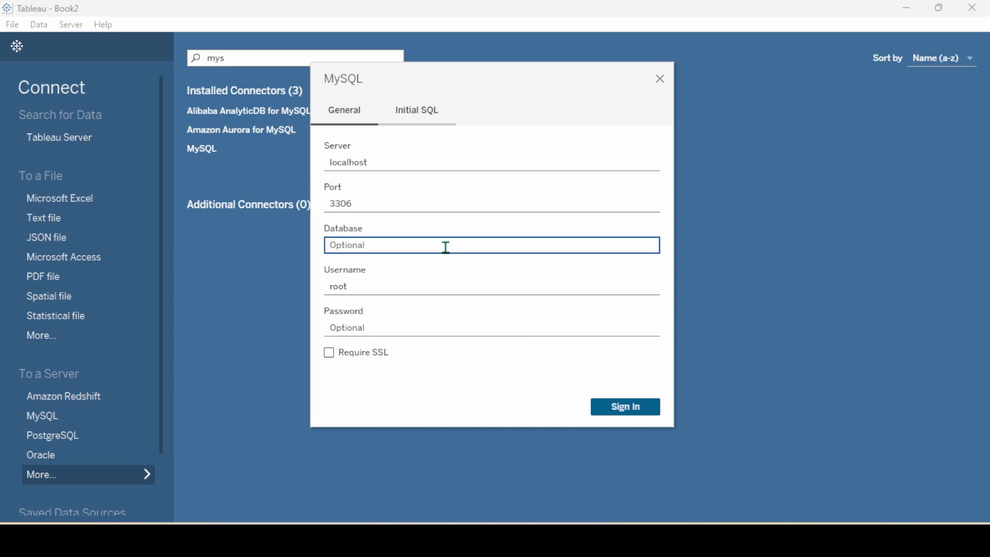
text(sys)
drag(403, 278, 206, 286)
click(395, 333)
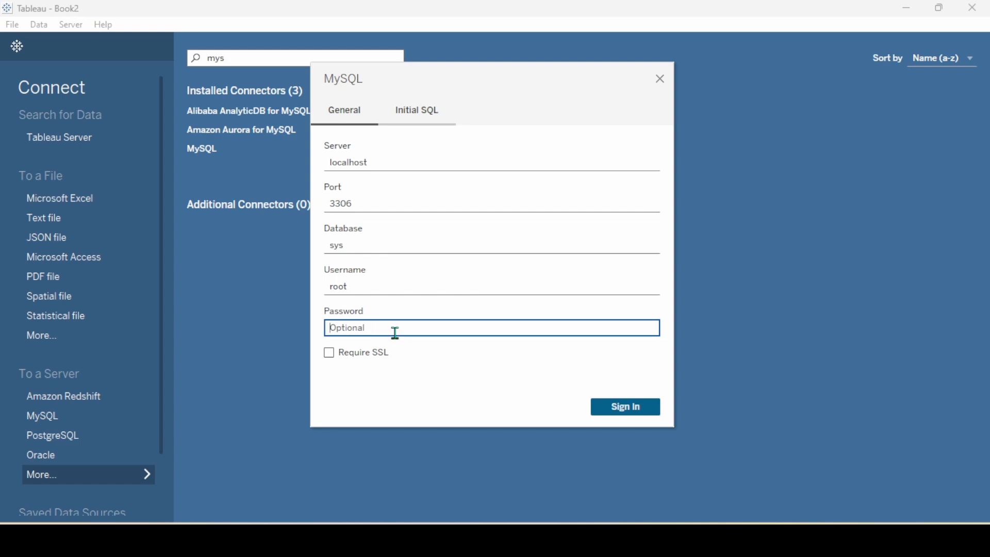
text(***********)
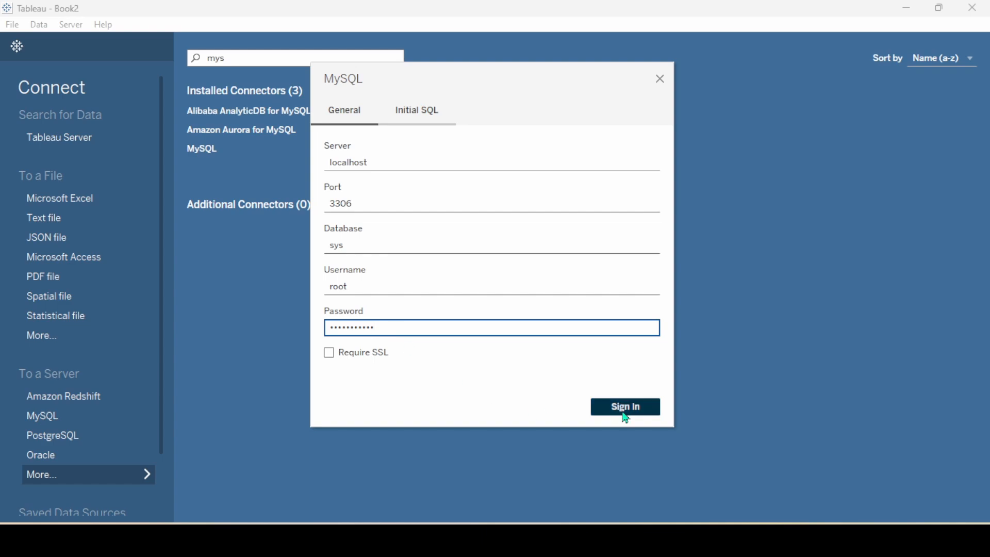
click(625, 407)
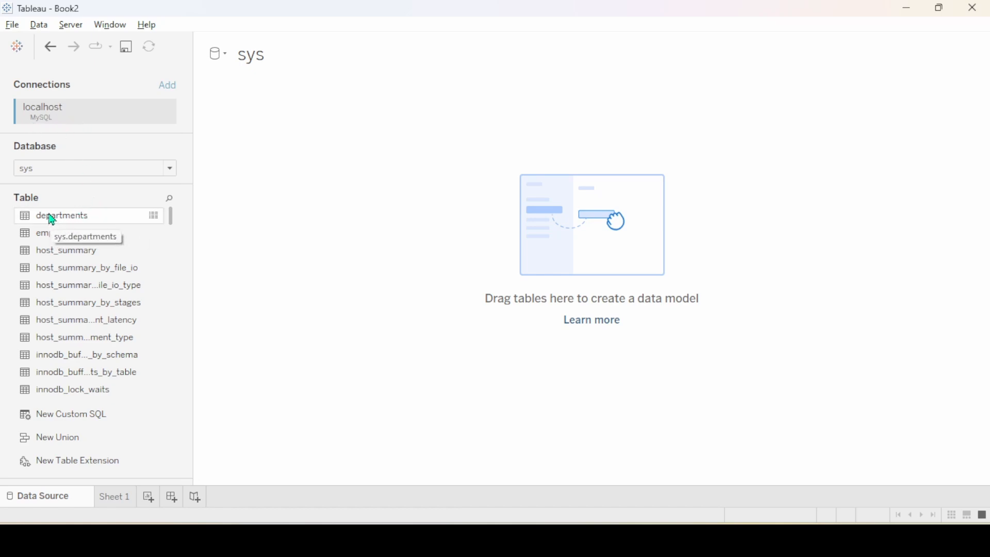
Drag the employees table from the sys table list onto the canvas
drag(54, 219, 293, 136)
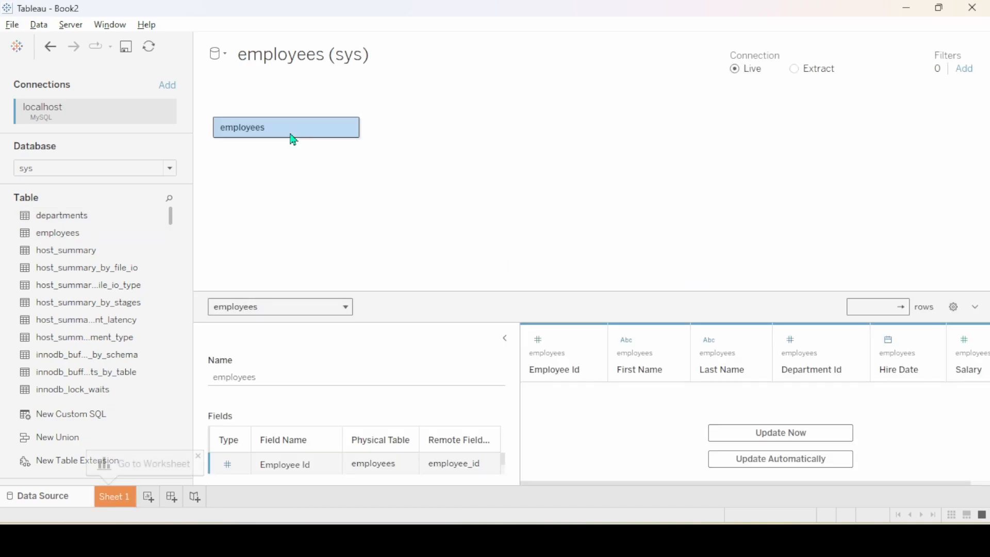